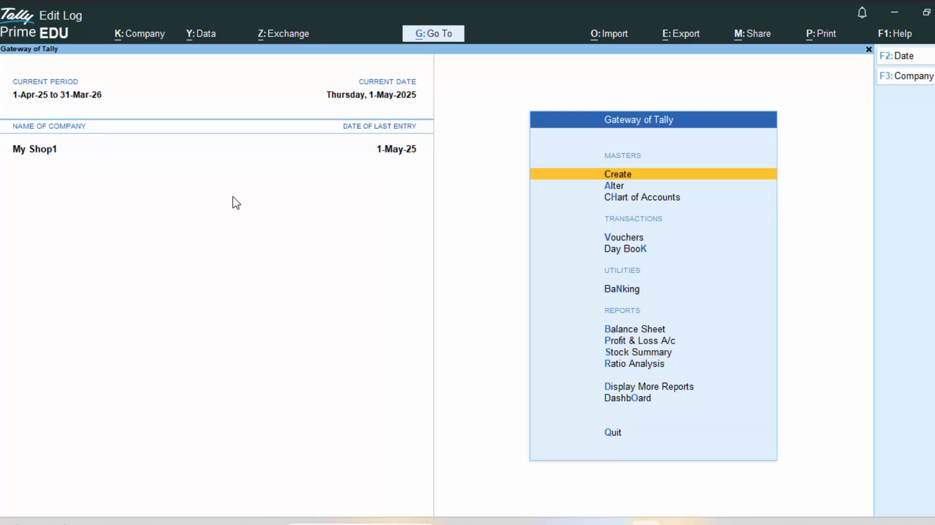
- Look through the lists of masters offered by Create, Alter and Chart of Accounts in the Gateway of Tally
key(Down)
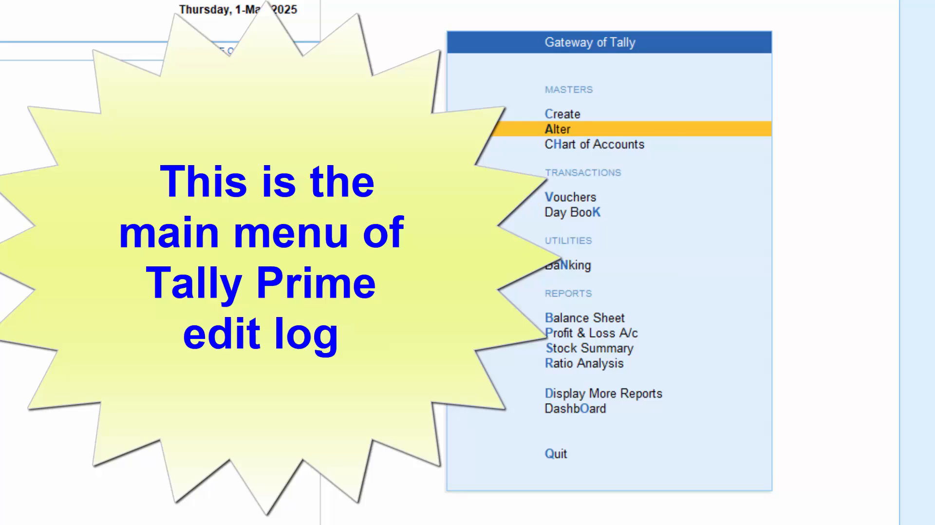
key(c)
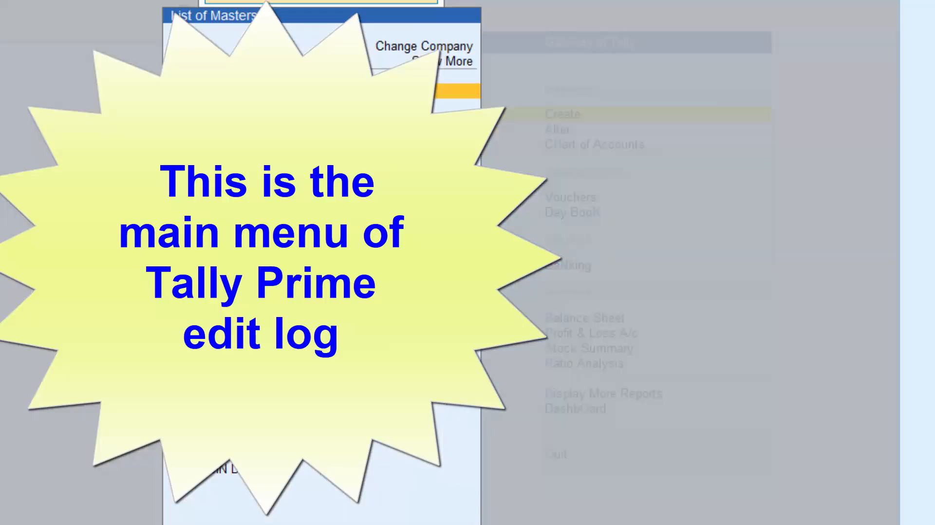
key(Escape)
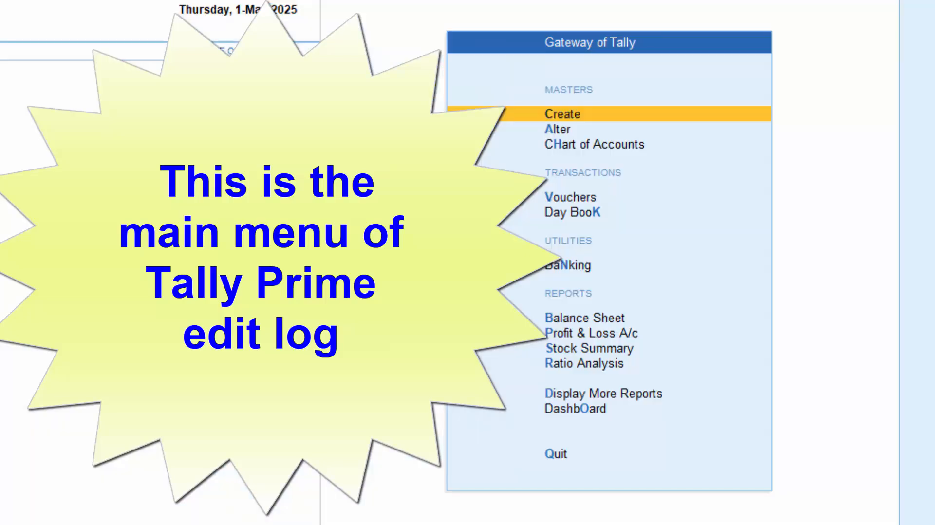
key(a)
key(Escape)
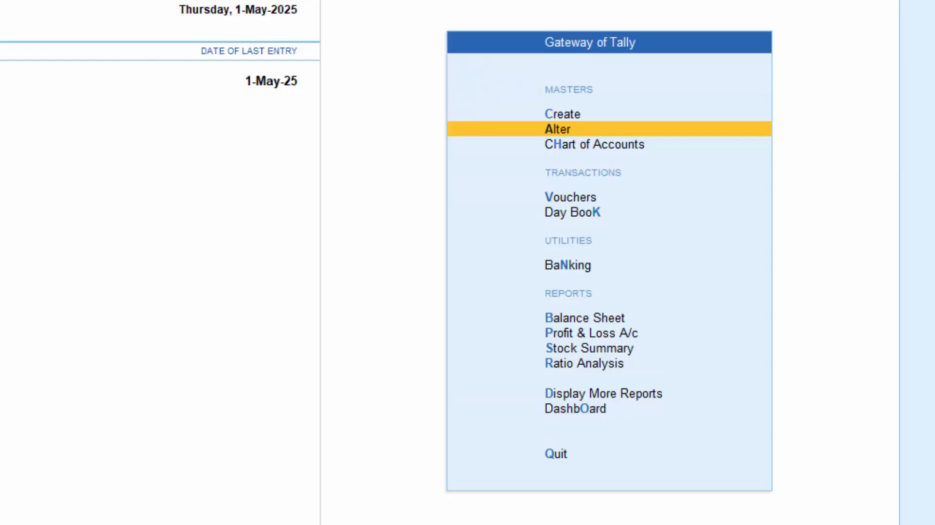
key(h)
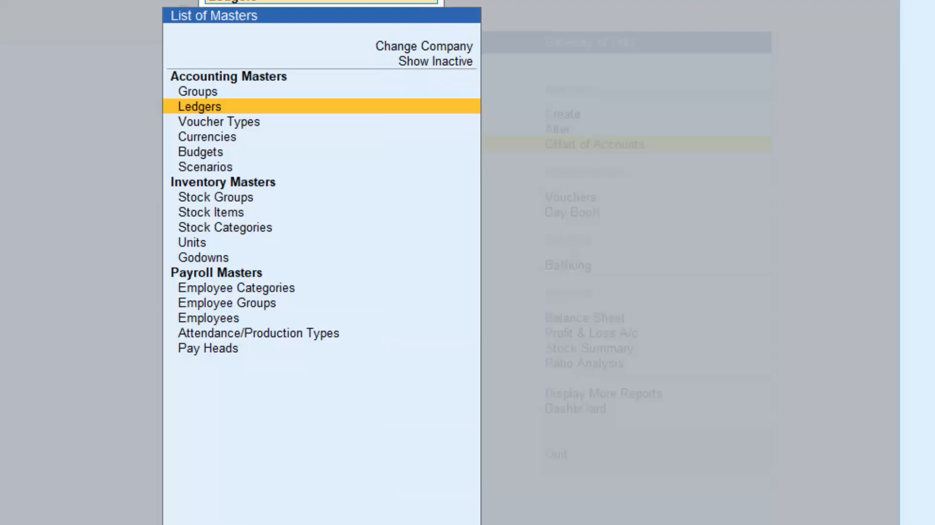
key(Up)
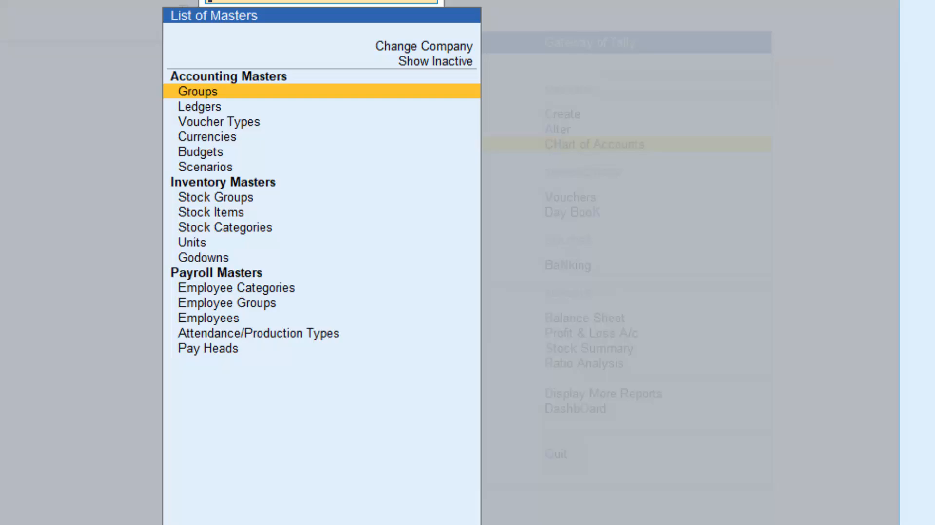
key(Escape)
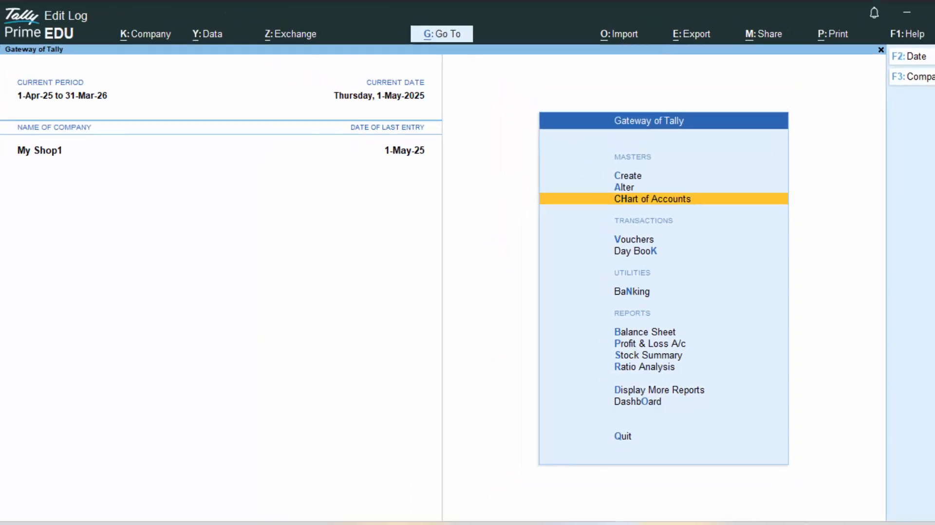
- View the payment voucher creation screen and quit it without entering anything
key(v)
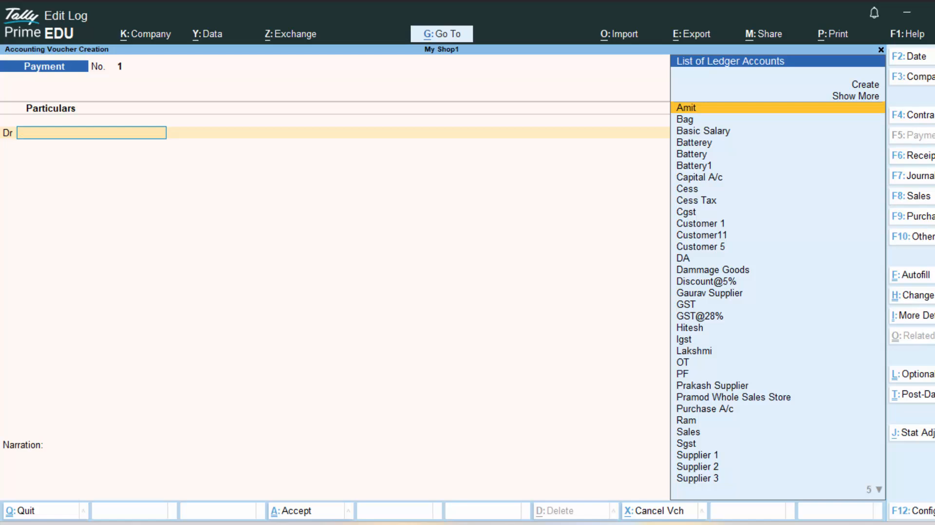
key(Escape)
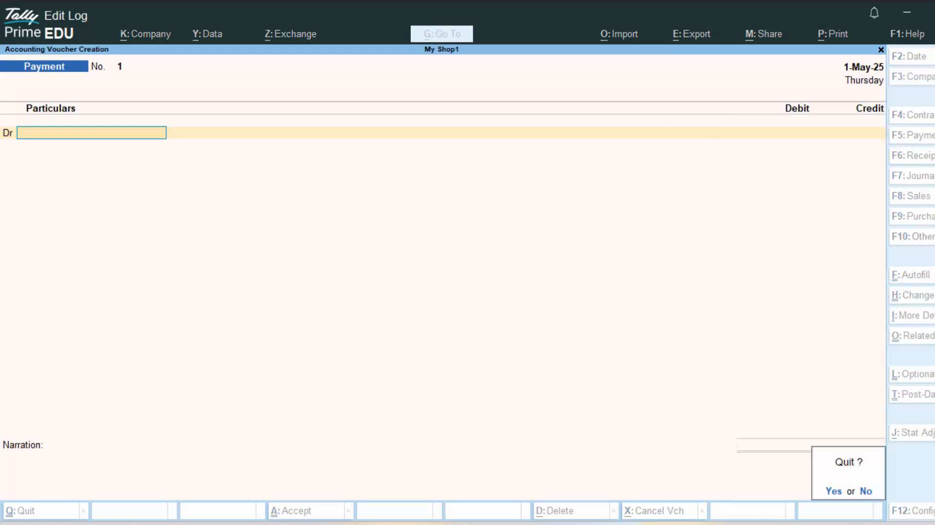
key(y)
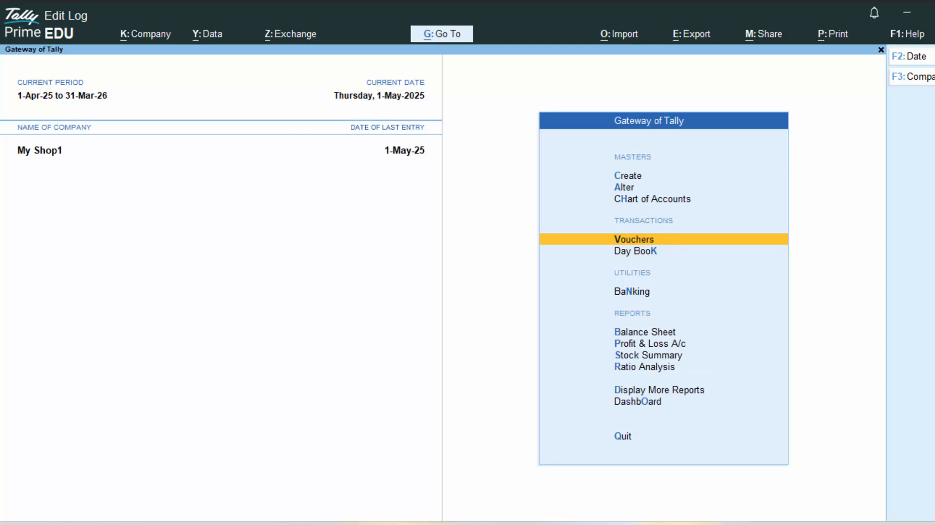
- View the Day Book and the Banking utilities, returning to the Gateway of Tally after each
key(k)
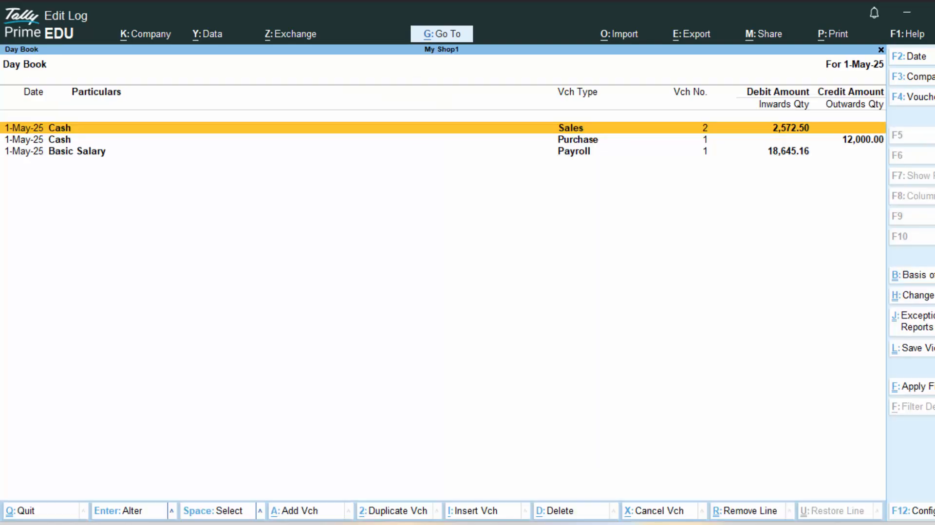
key(Escape)
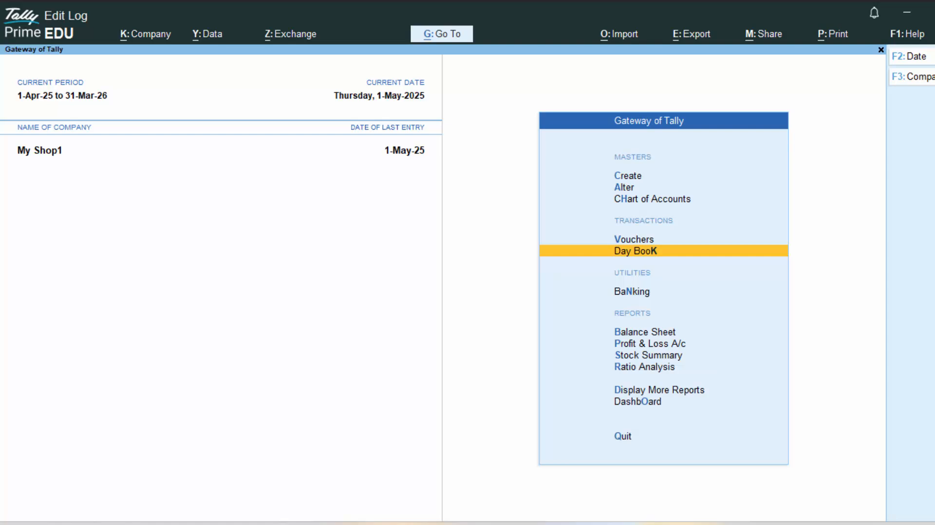
key(n)
key(Escape)
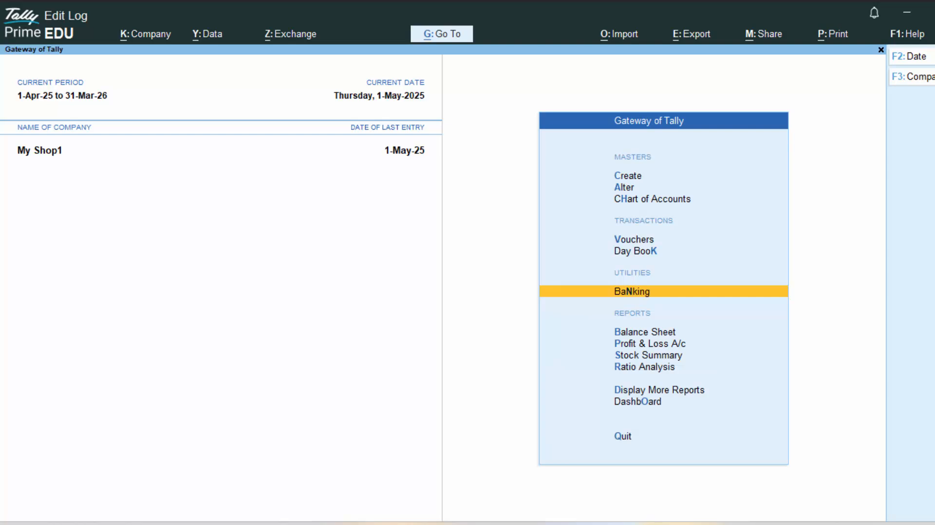
- Open voucher entry, switch it to a Payroll voucher, and quit without recording anything
key(v)
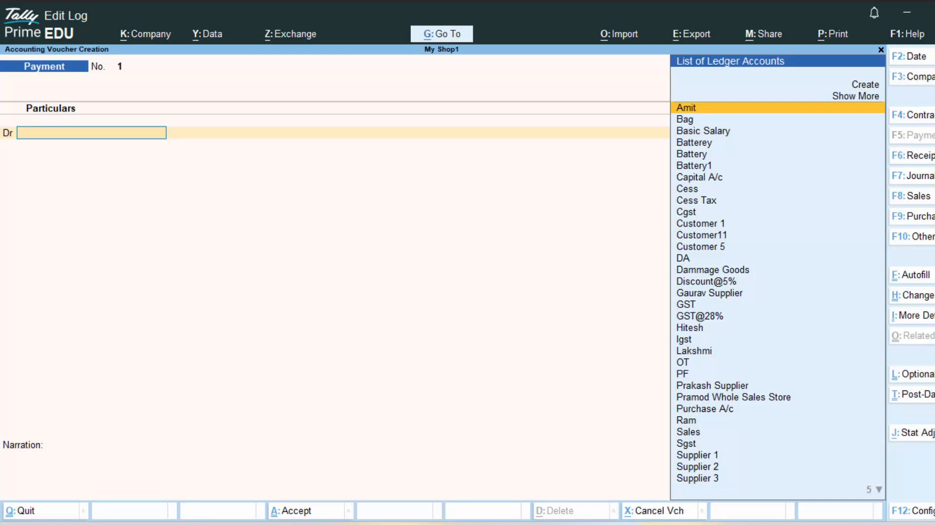
key(ctrl+F4)
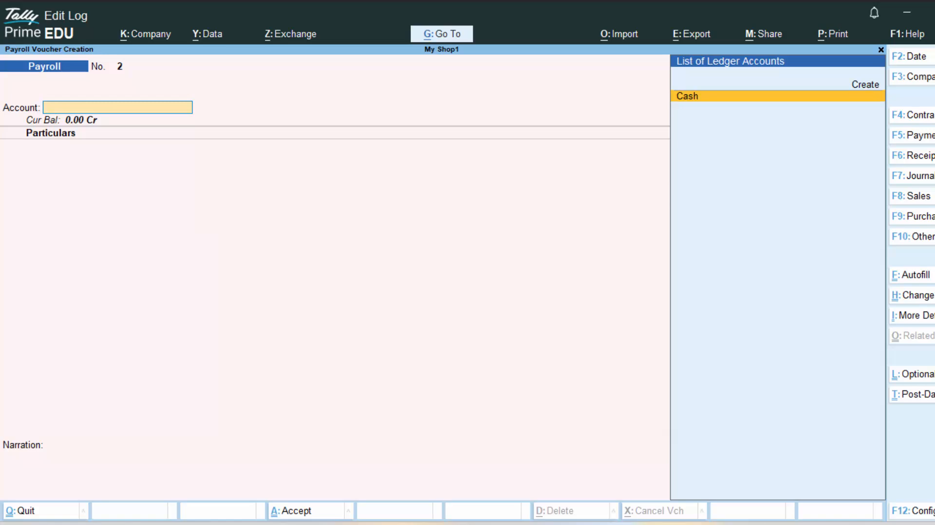
key(Escape)
key(Return)
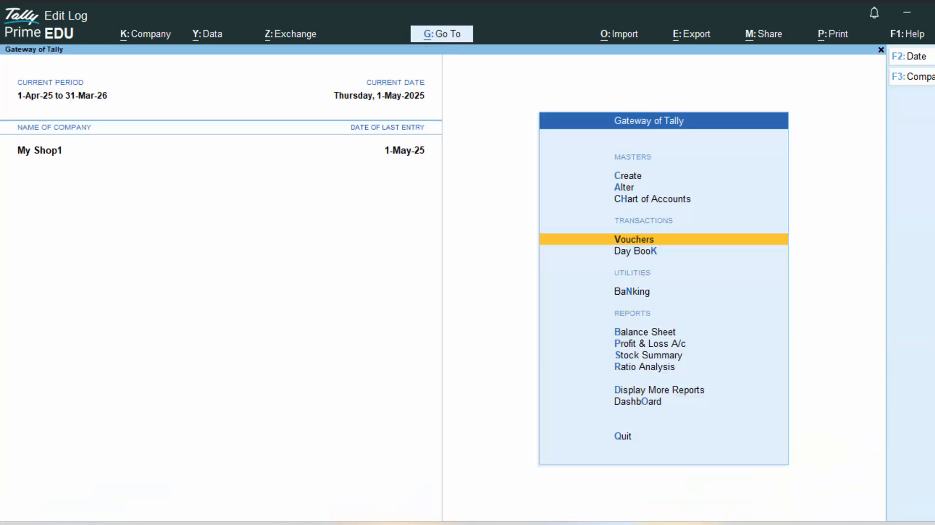
- View the Balance Sheet report of My Shop1 and return to the Gateway of Tally
key(Down)
key(Down)
key(Down)
key(Return)
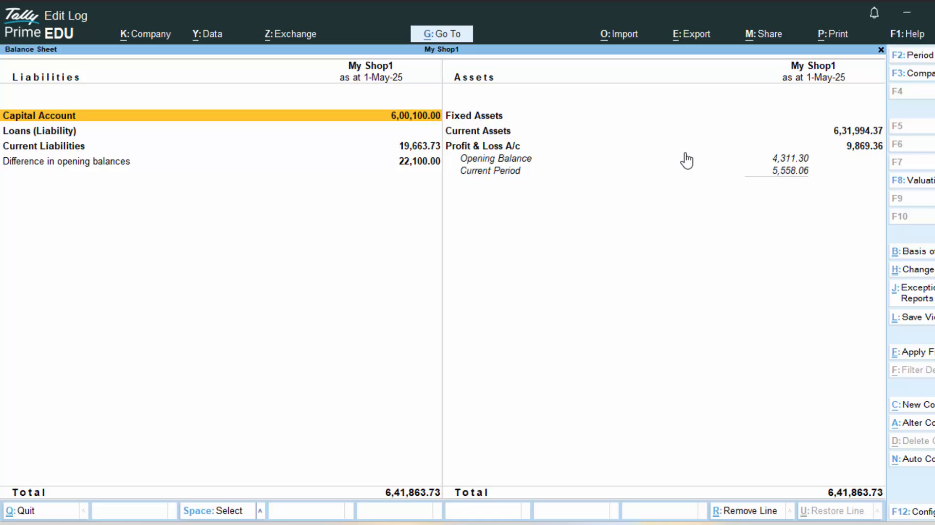
key(Escape)
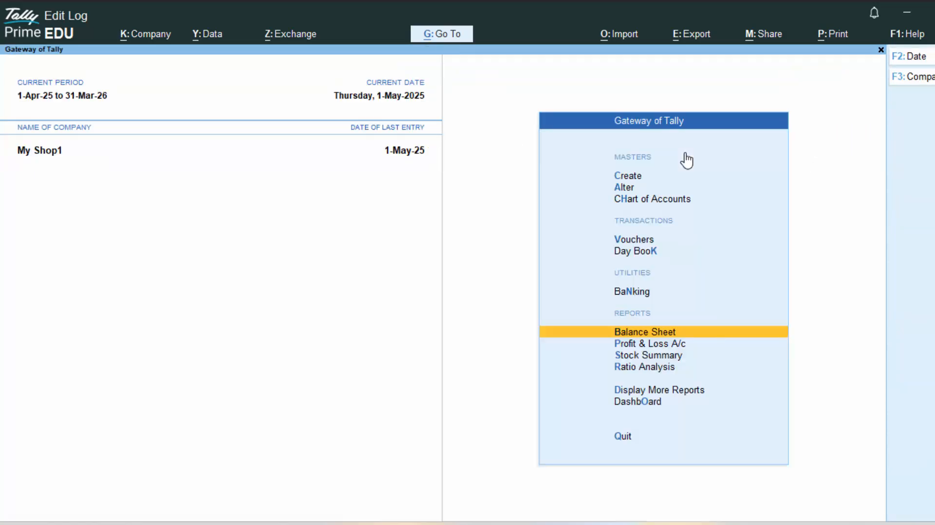
- Review the Profit & Loss A/c report of My Shop1 and return to the Gateway of Tally
key(Down)
key(Return)
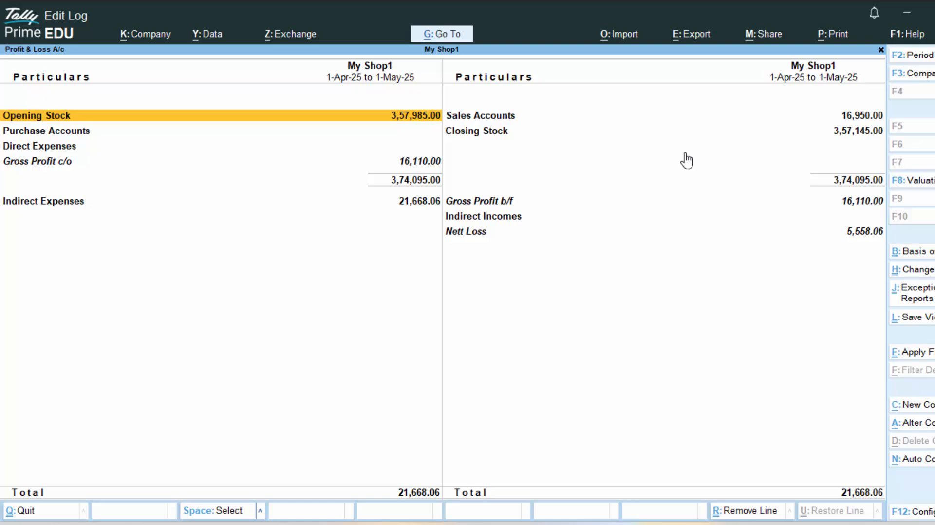
key(Escape)
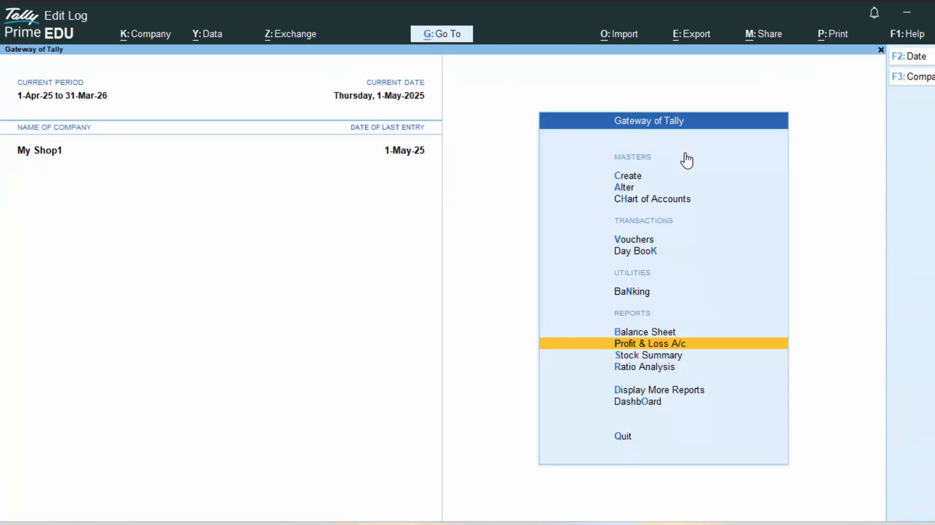
key(Return)
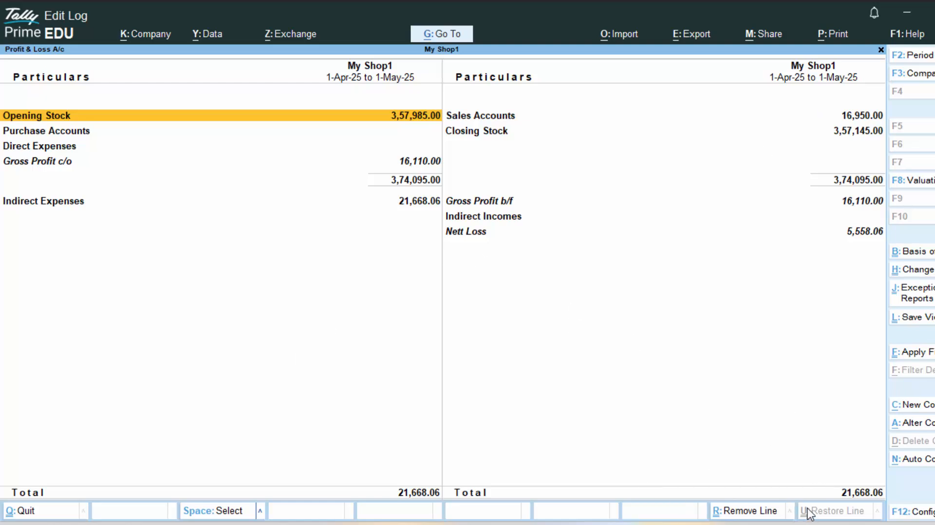
key(Escape)
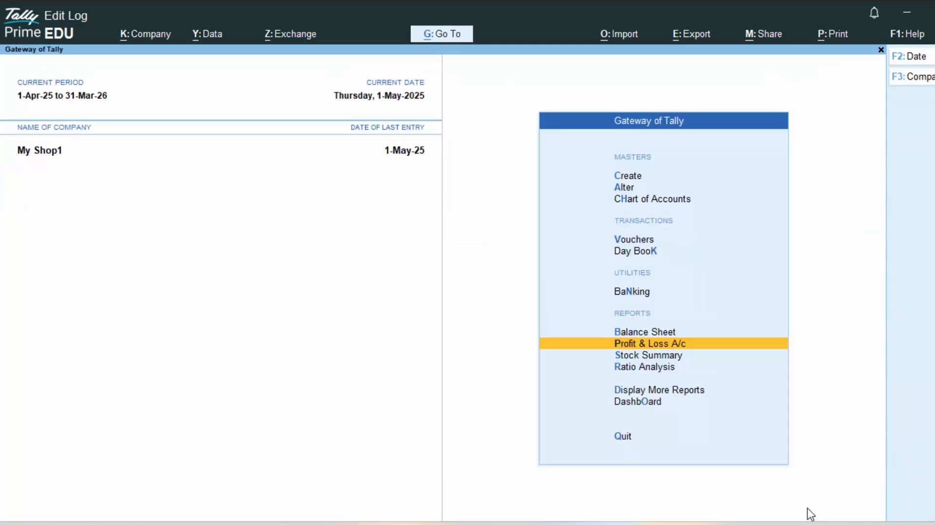
- View the Stock Summary and Ratio Analysis reports, returning to the Gateway of Tally after each
key(Down)
key(Return)
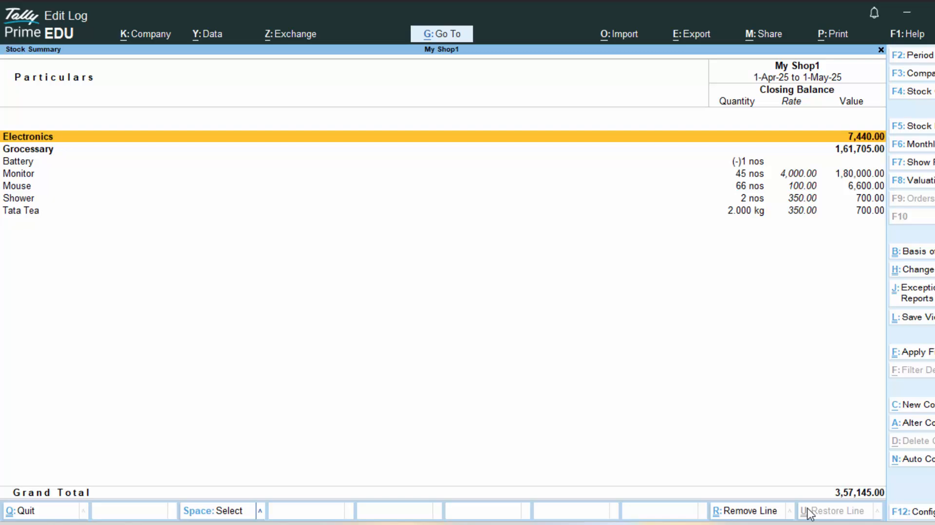
key(Escape)
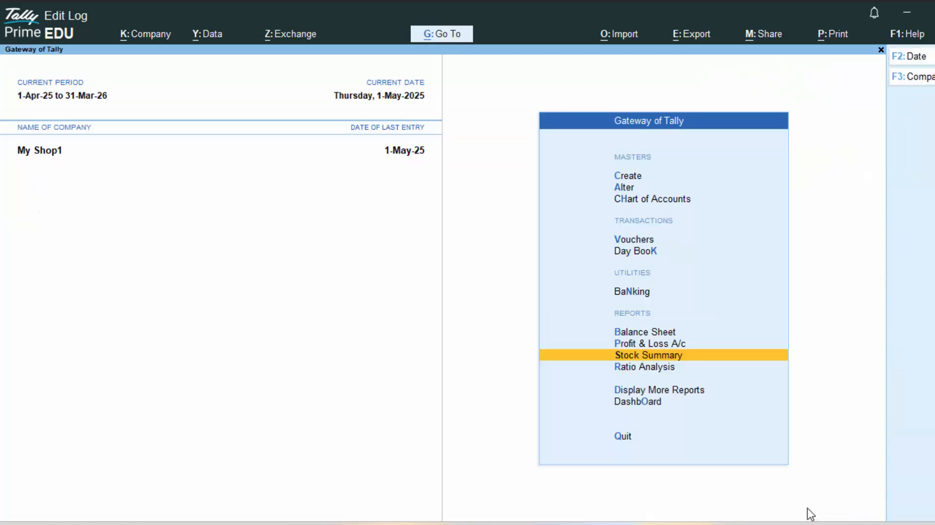
key(Down)
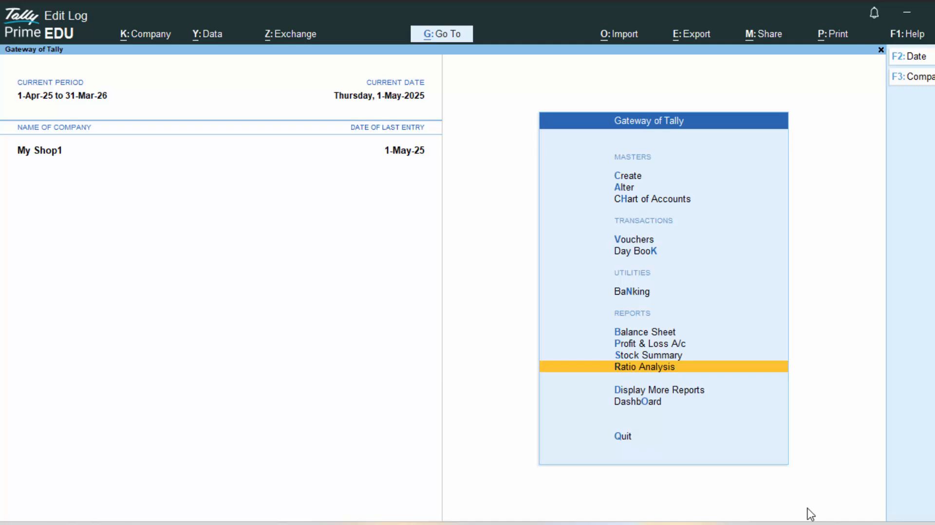
key(Return)
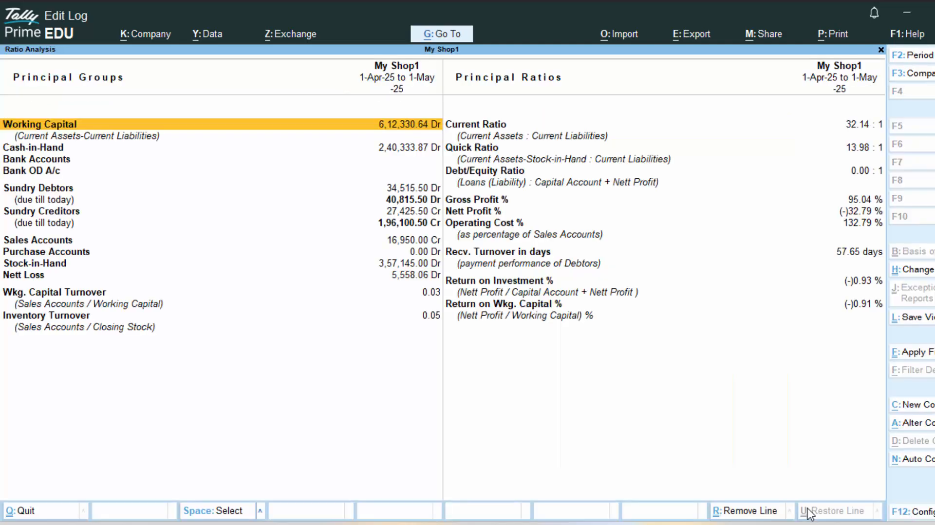
key(Escape)
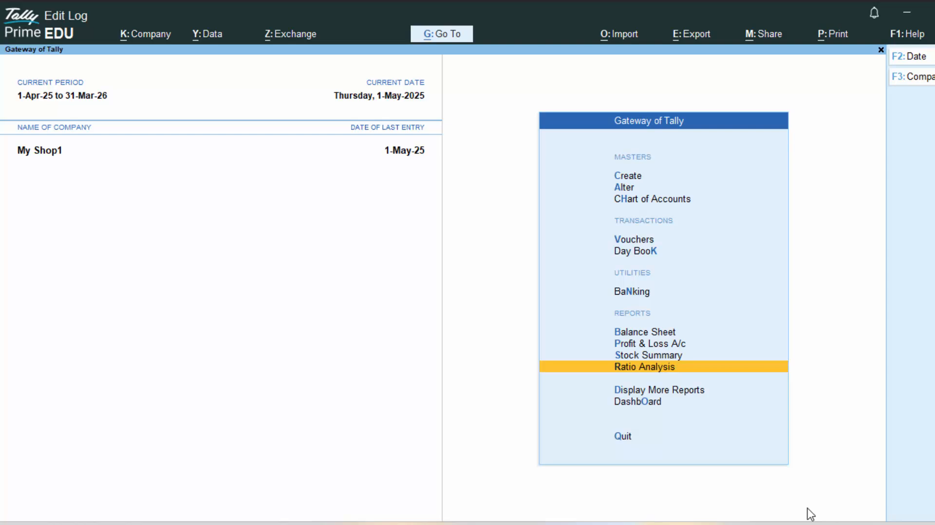
- Look at the additional reports on offer and the Dashboard, returning to the Gateway of Tally after each
key(d)
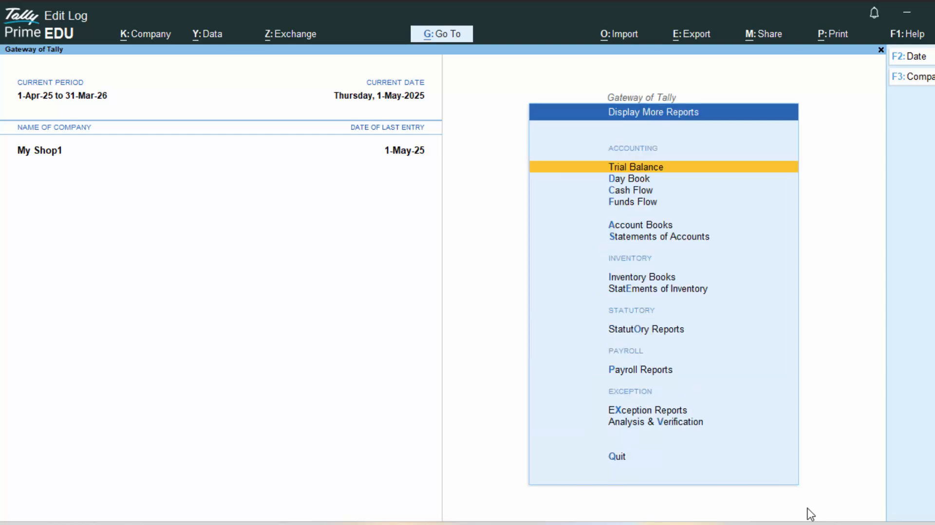
key(Escape)
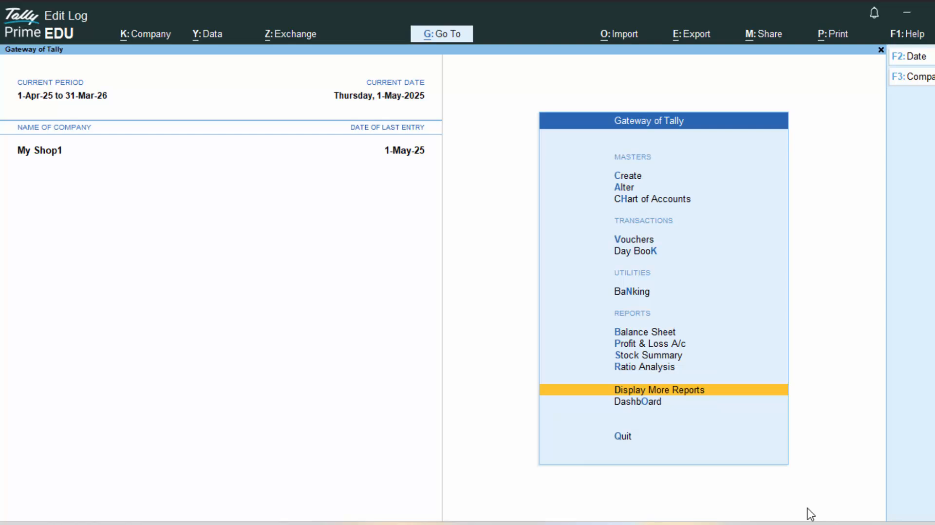
key(Down)
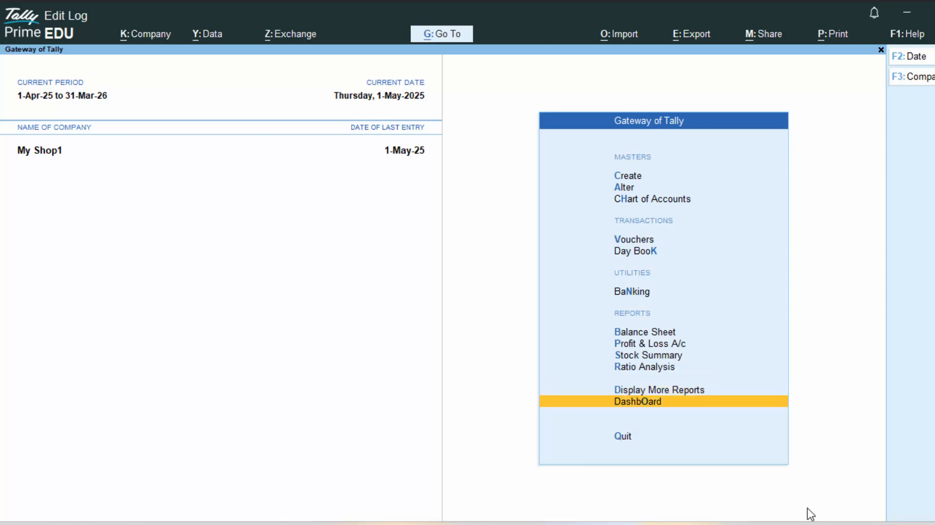
key(Return)
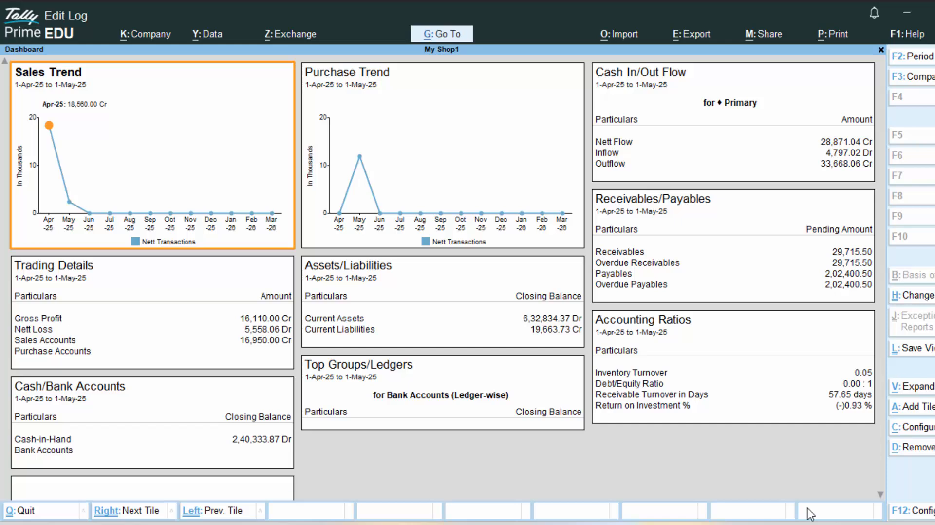
key(Escape)
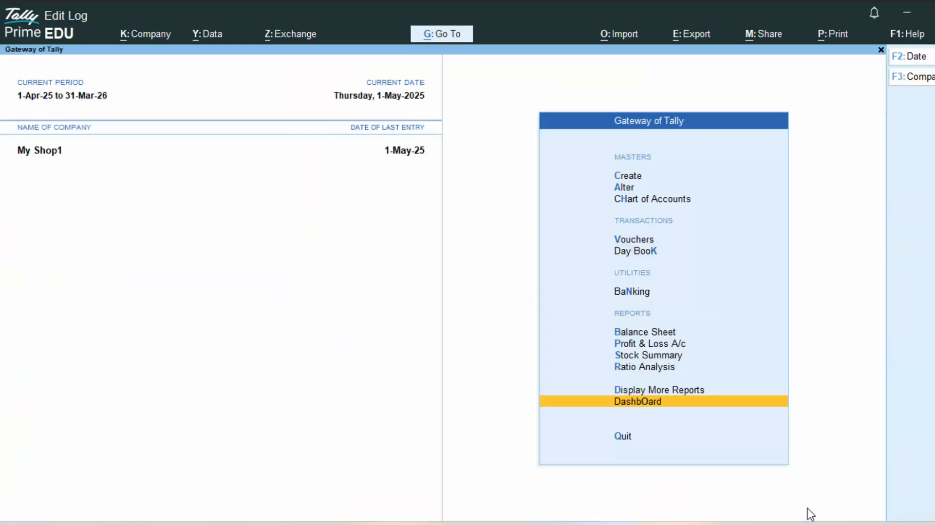
- Leave the Gateway of Tally and accept the quit prompt
key(Escape)
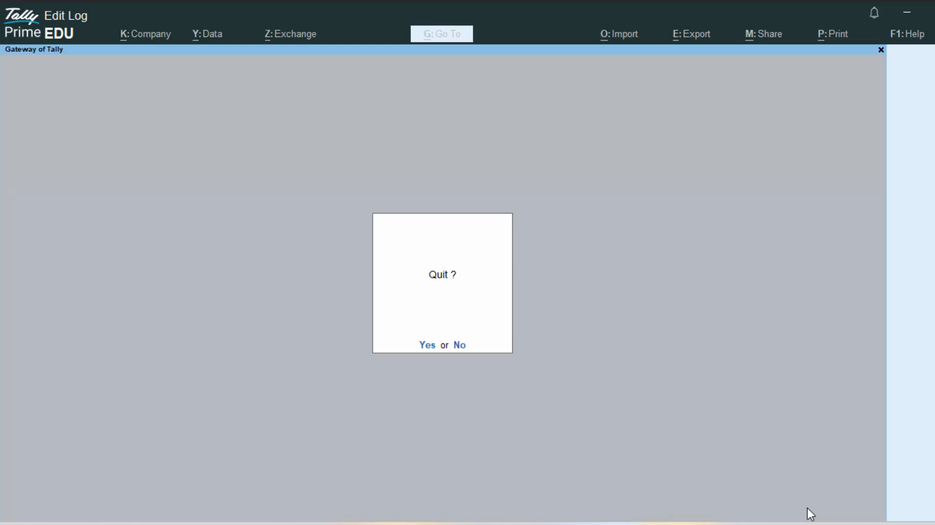
key(Return)
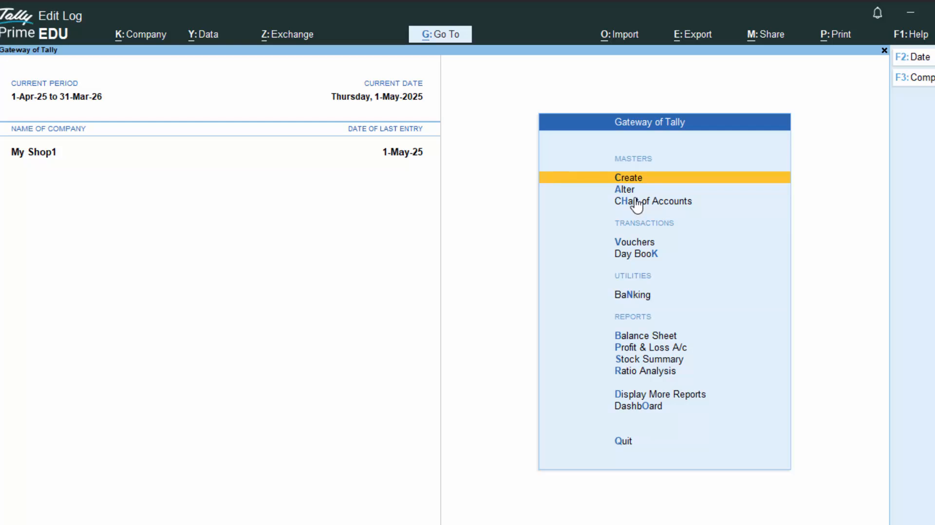
- View the Company Alteration details of My Shop1 and return to the Gateway of Tally without altering anything
click(922, 87)
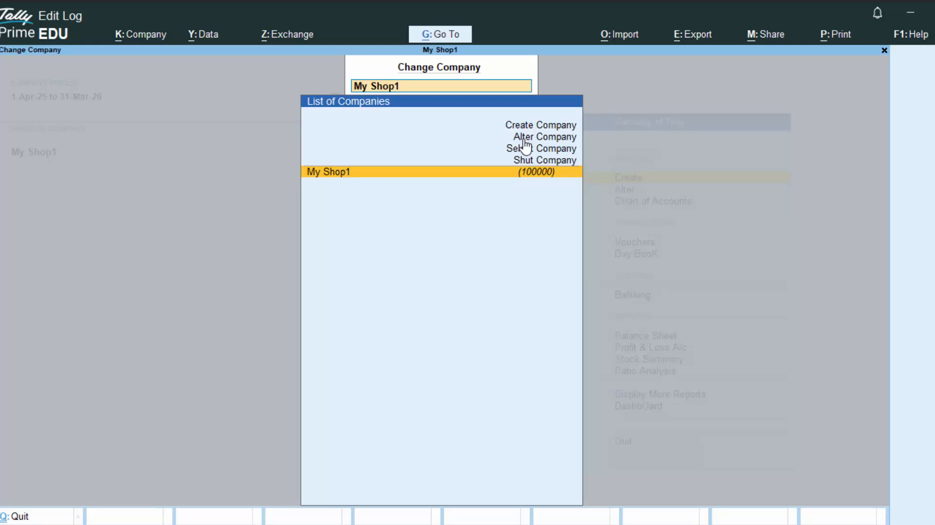
click(568, 138)
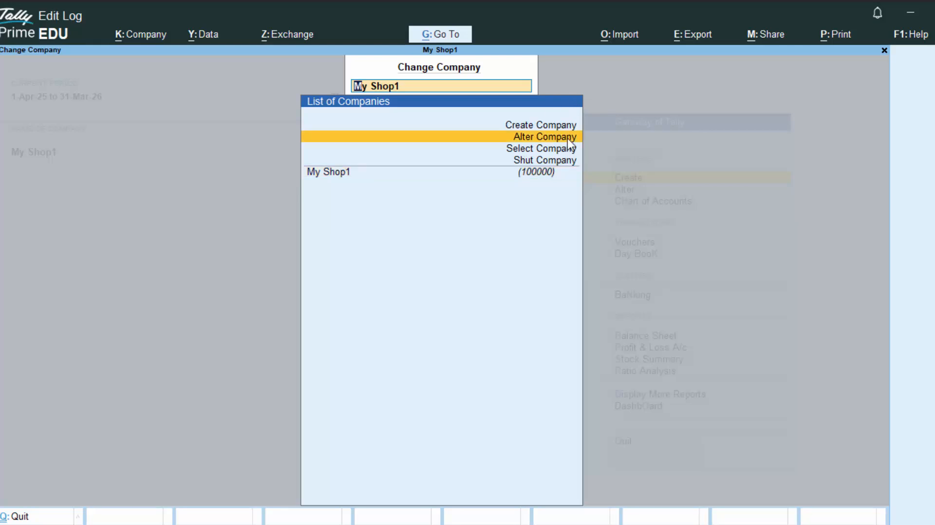
click(568, 138)
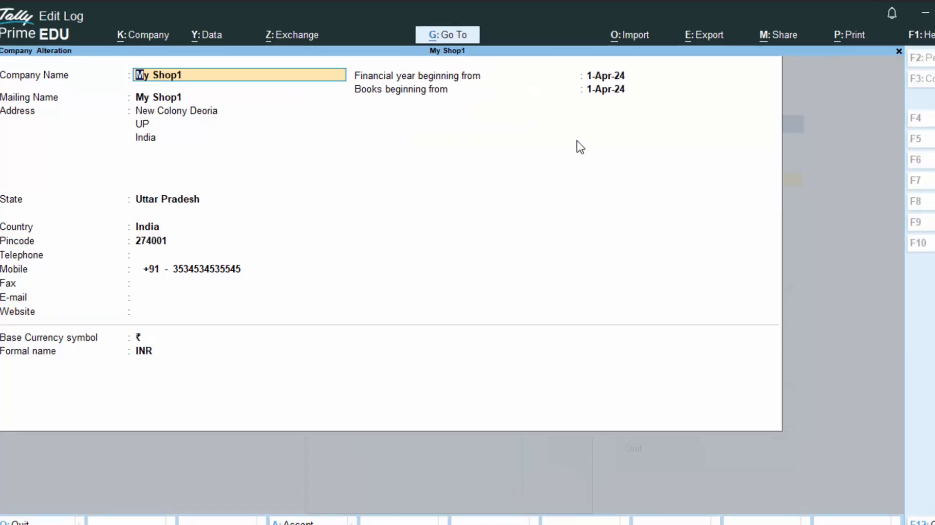
key(Escape)
key(Escape)
key(Return)
key(Escape)
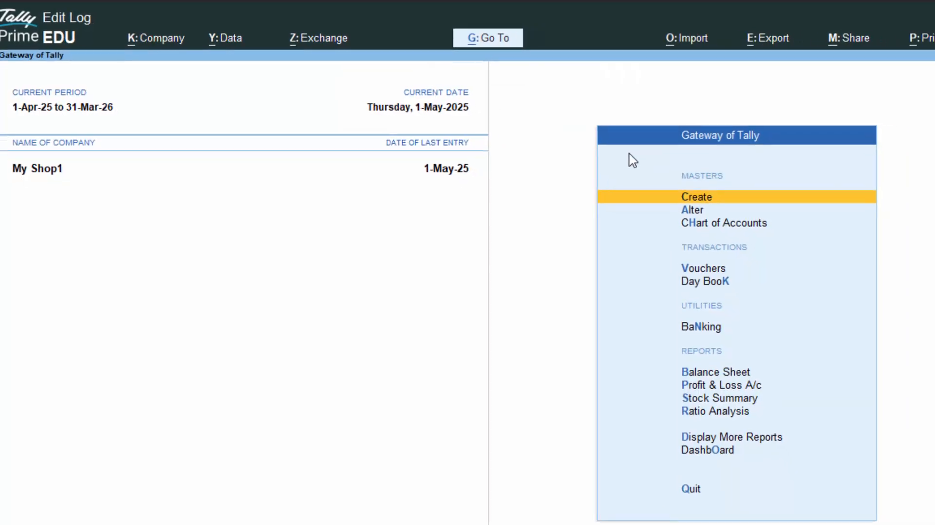
- Open the first ledger in the List of Ledgers for alteration from the accounting masters
key(Down)
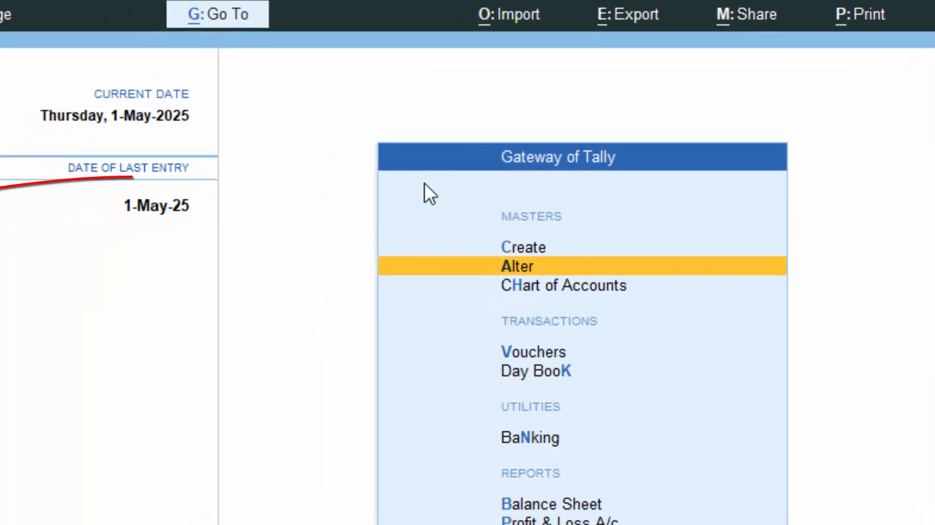
key(Return)
key(Down)
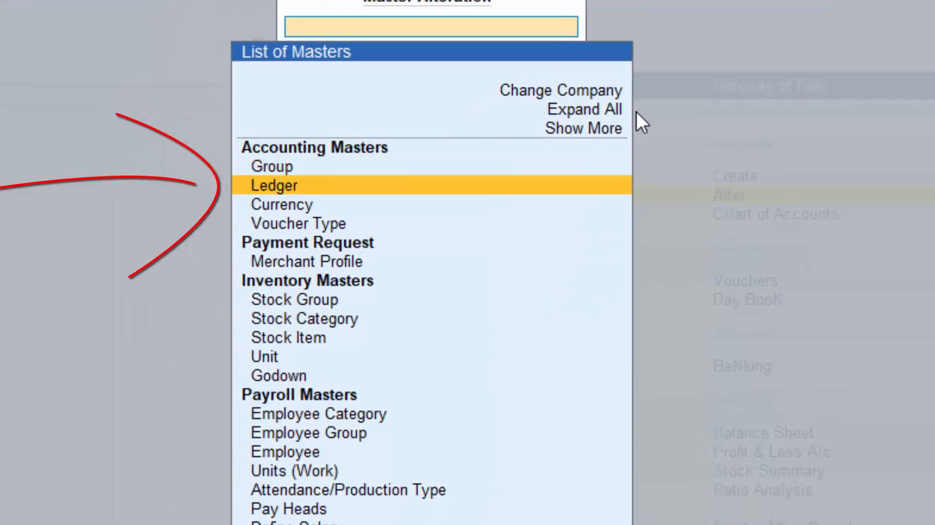
key(Return)
key(Return)
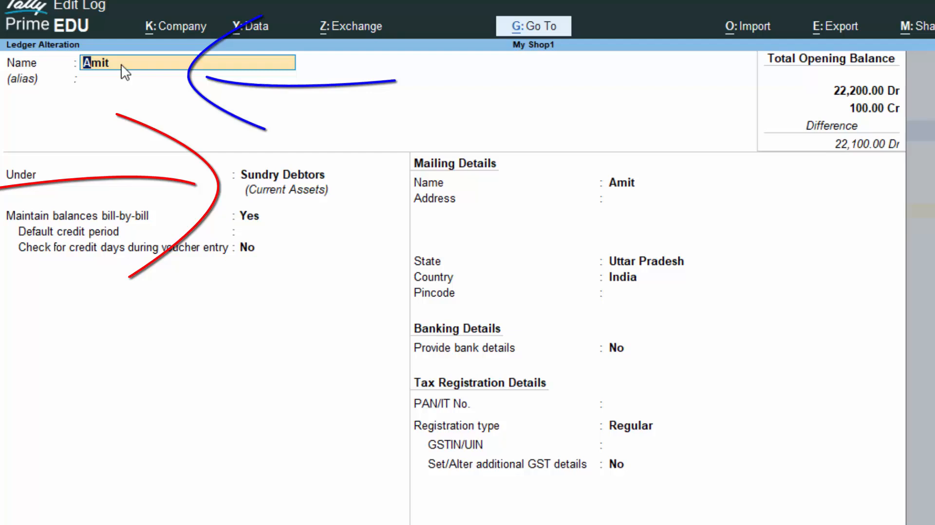
- Add a surname to the ledger's name and move on through the fields to the mailing address
click(122, 65)
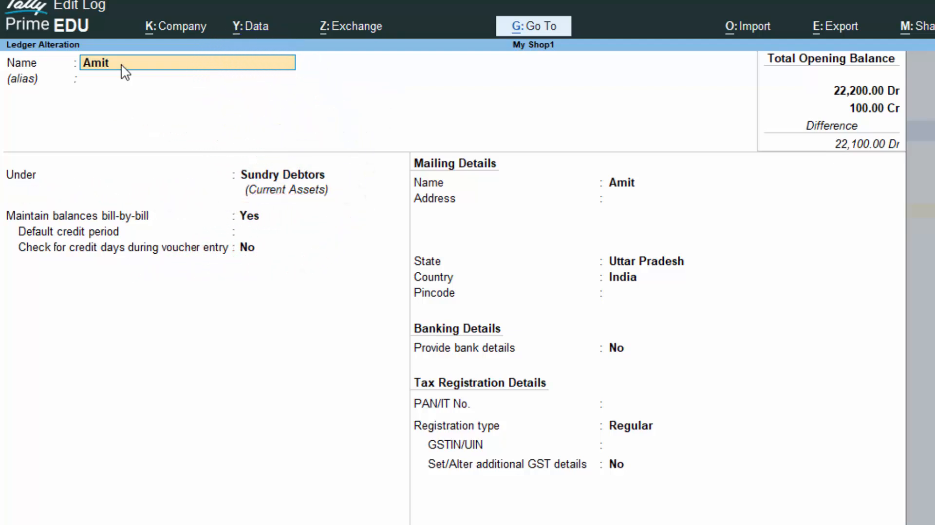
text(Singh)
key(Return)
key(Return)
key(Return)
key(Return)
key(Return)
key(Return)
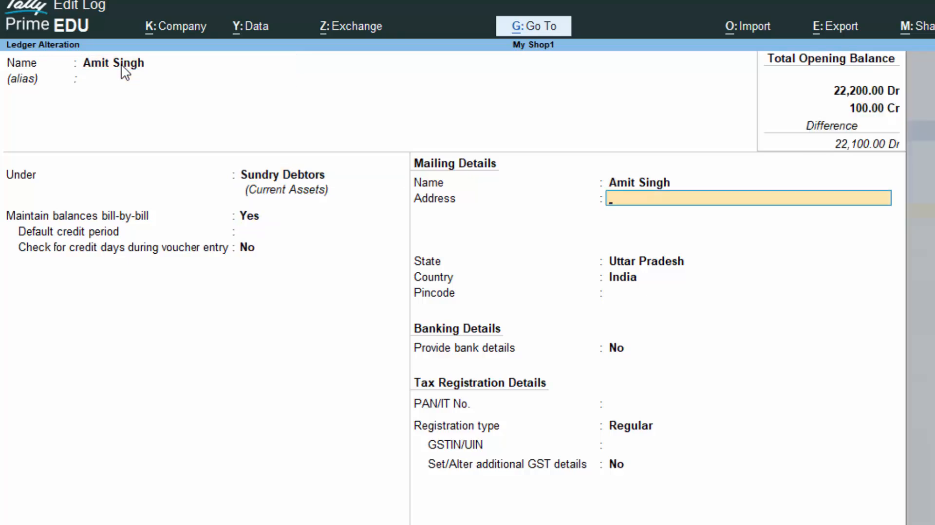
- Go back to the Under field, browse the groups, clear the entry and quit the ledger without saving
key(BackSpace)
key(BackSpace)
key(BackSpace)
key(BackSpace)
key(BackSpace)
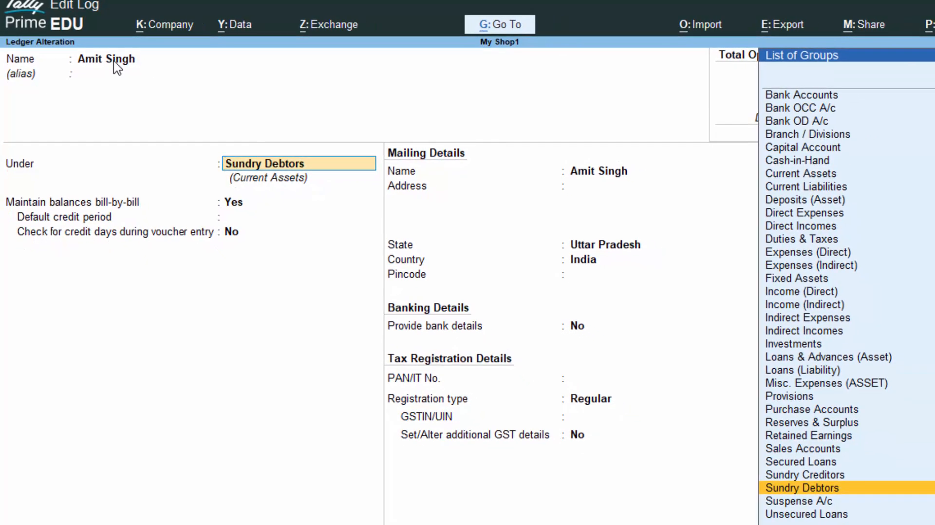
key(Down)
key(Down)
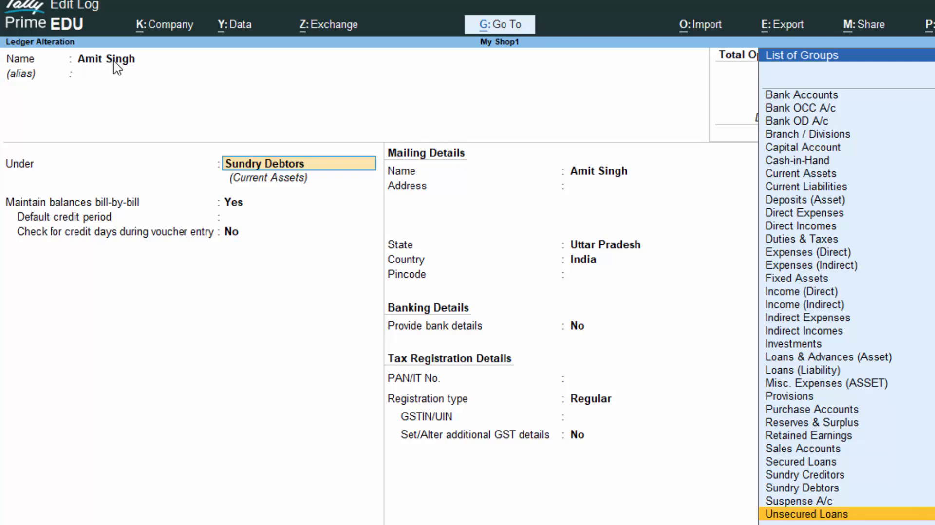
key(BackSpace)
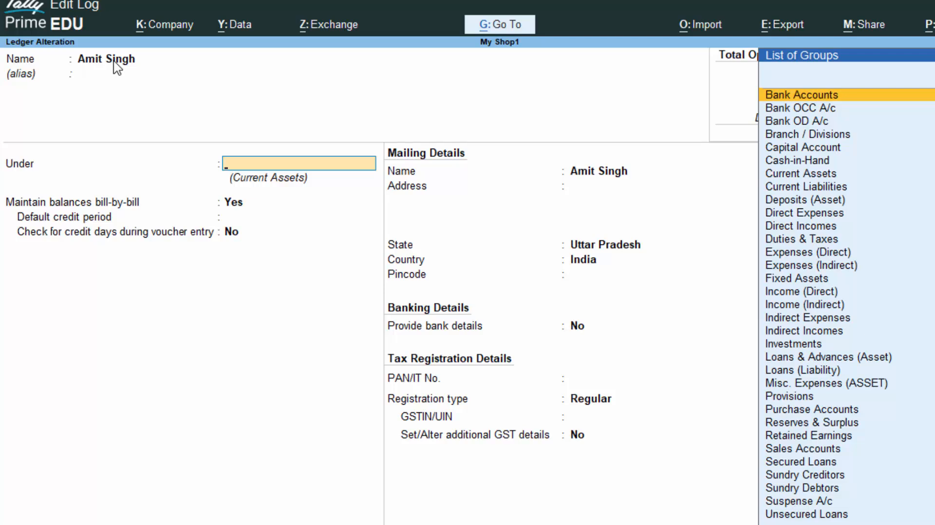
key(Escape)
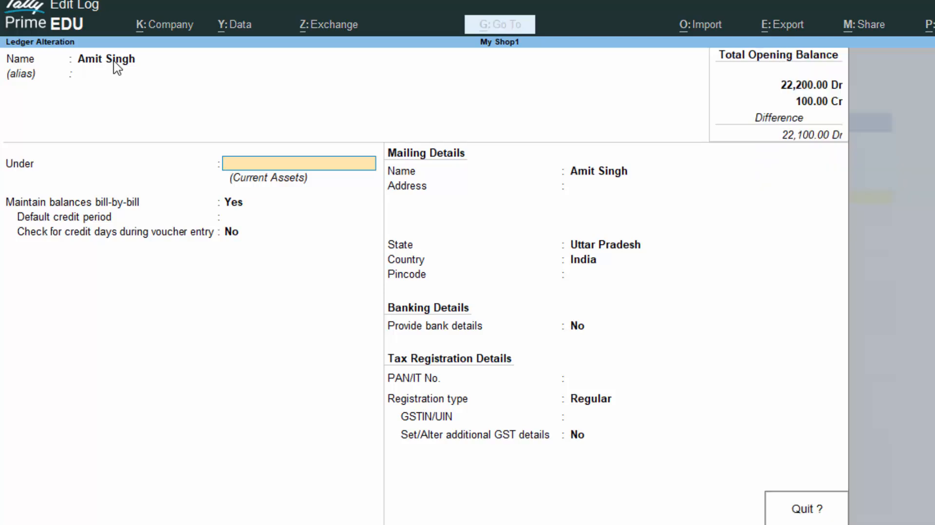
key(y)
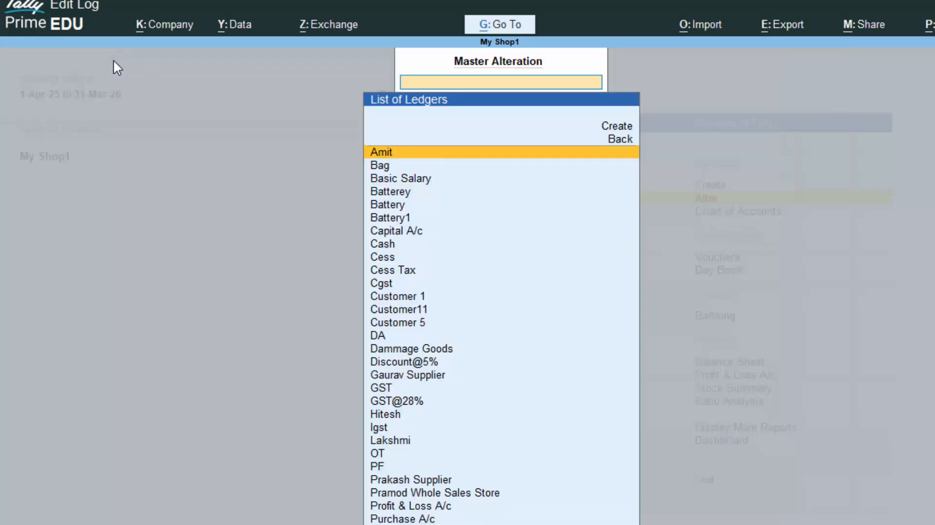
- Open the Battery1 ledger for alteration from the List of Ledgers
key(Down)
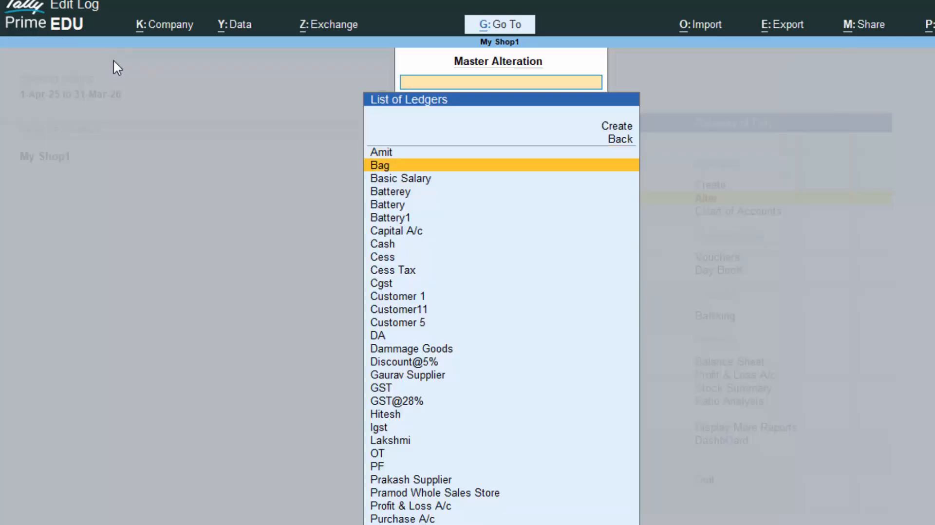
key(Down)
key(Down)
key(Down)
key(Down)
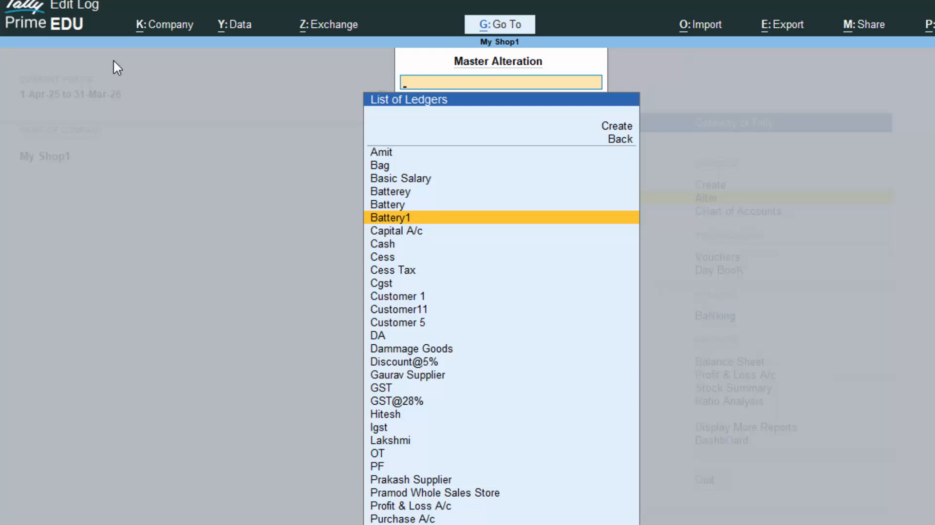
key(Return)
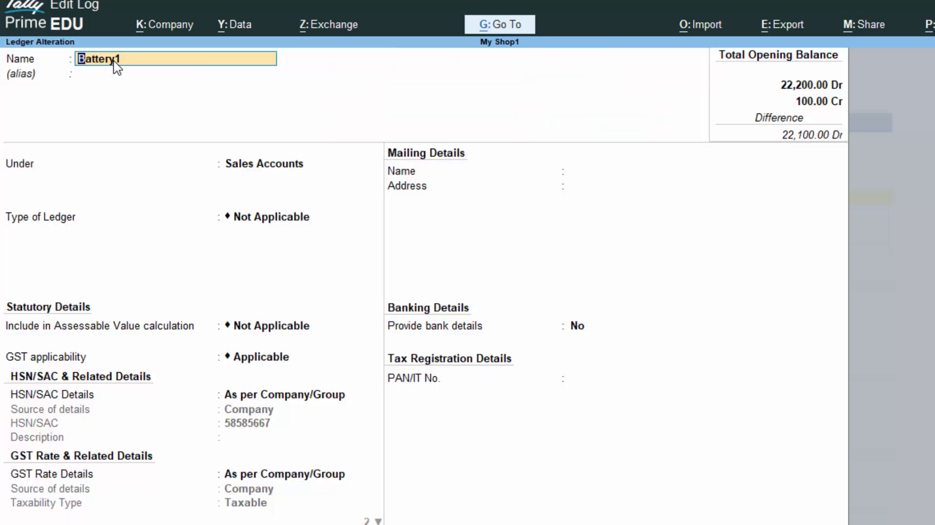
- Keep the Battery1 ledger's name and alias, and set its Under group to Fixed Assets
key(Return)
key(Return)
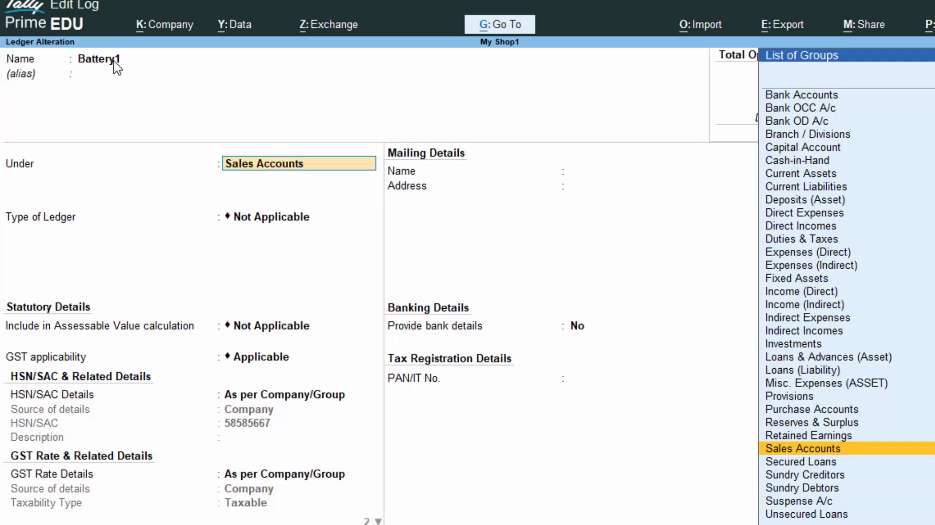
key(Up)
key(Up)
key(Up)
key(Up)
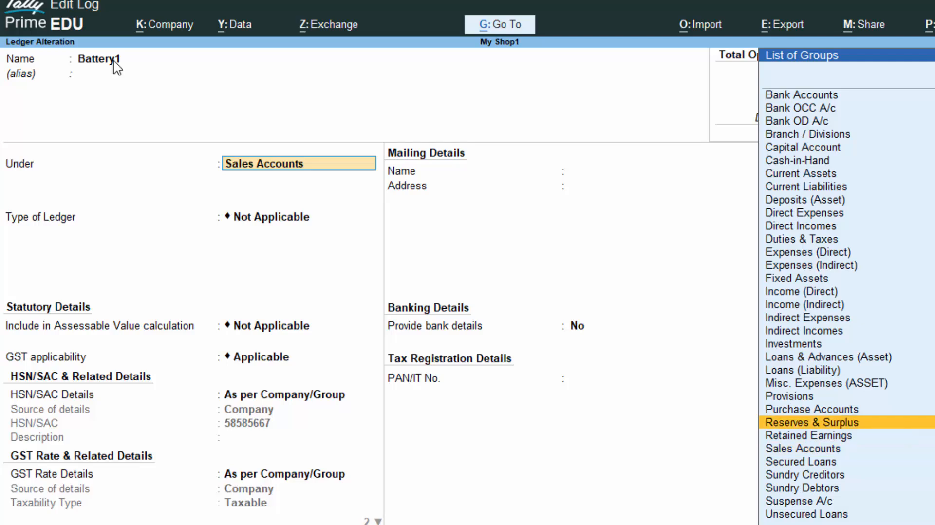
key(Up)
key(Up)
key(Up)
key(Up)
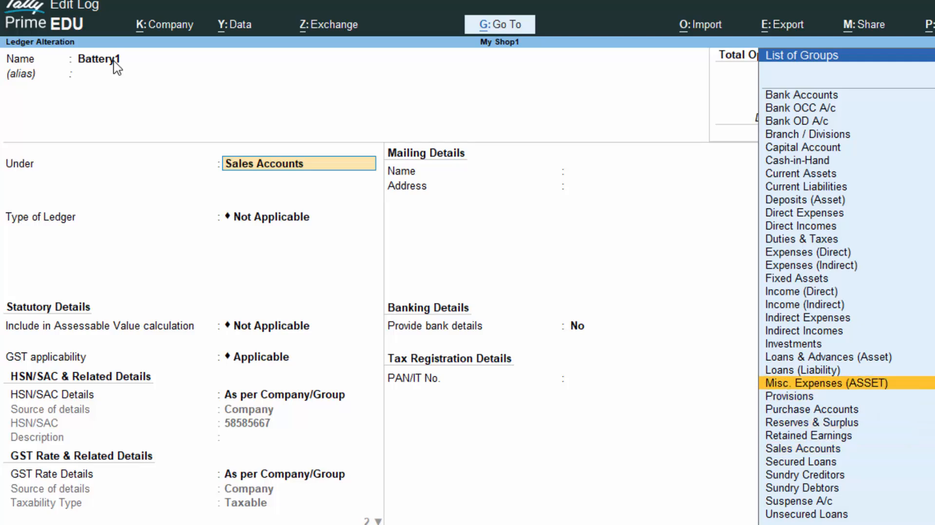
key(Up)
key(Up)
key(Up)
key(Up)
key(Up)
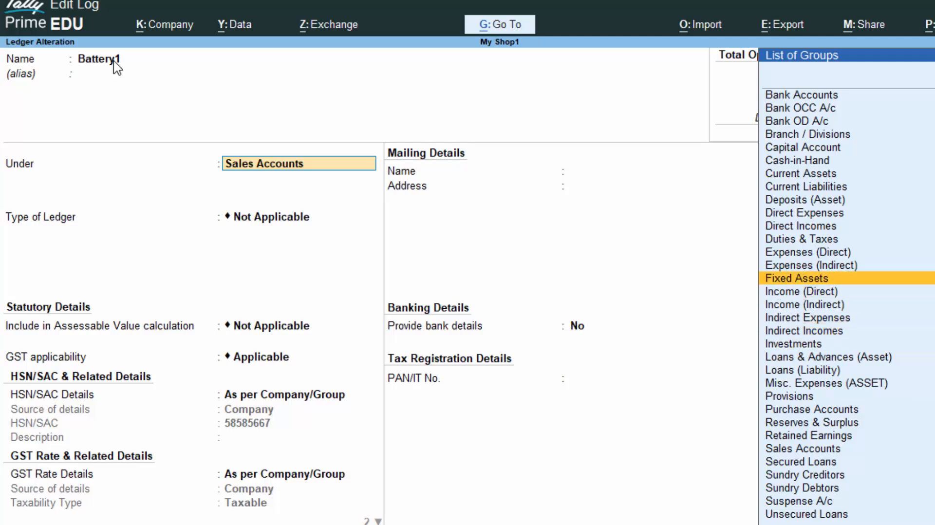
key(Return)
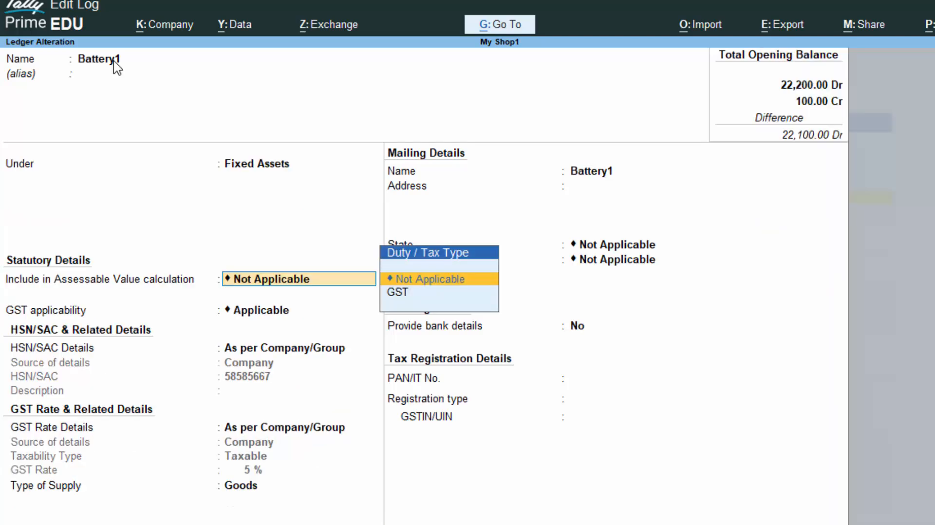
- Accept the remaining statutory, mailing, banking and tax fields of the Battery1 ledger as they are and save it
key(Return)
key(Return)
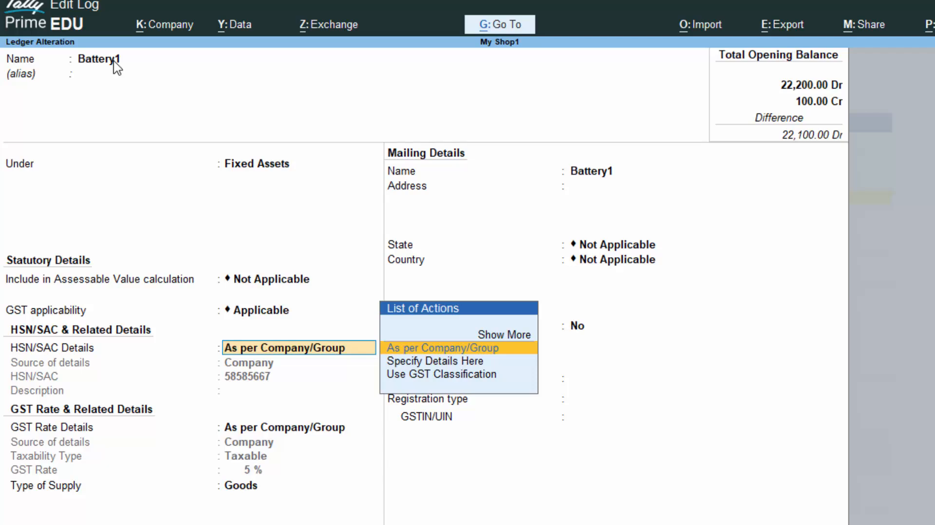
key(Return)
key(Return)
key(Return)
key(Return)
key(Return)
key(Return)
key(Return)
key(Return)
key(Return)
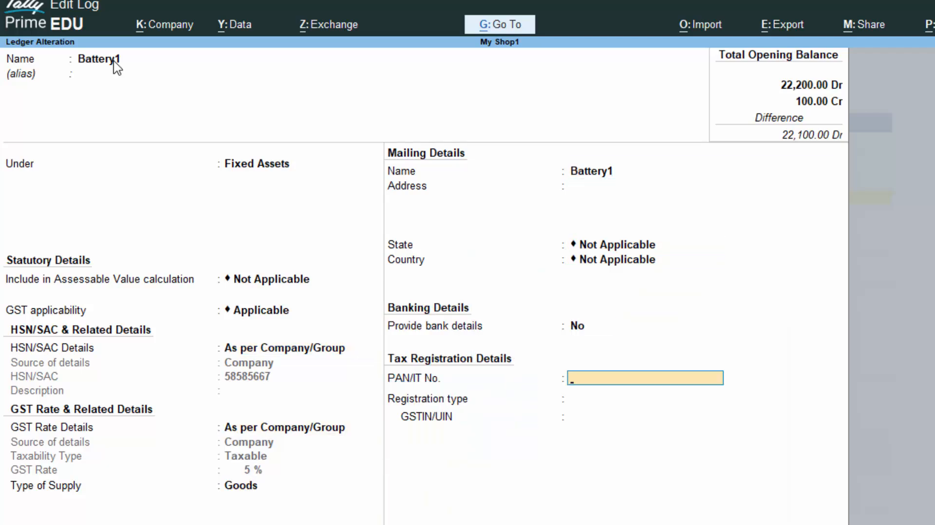
key(Return)
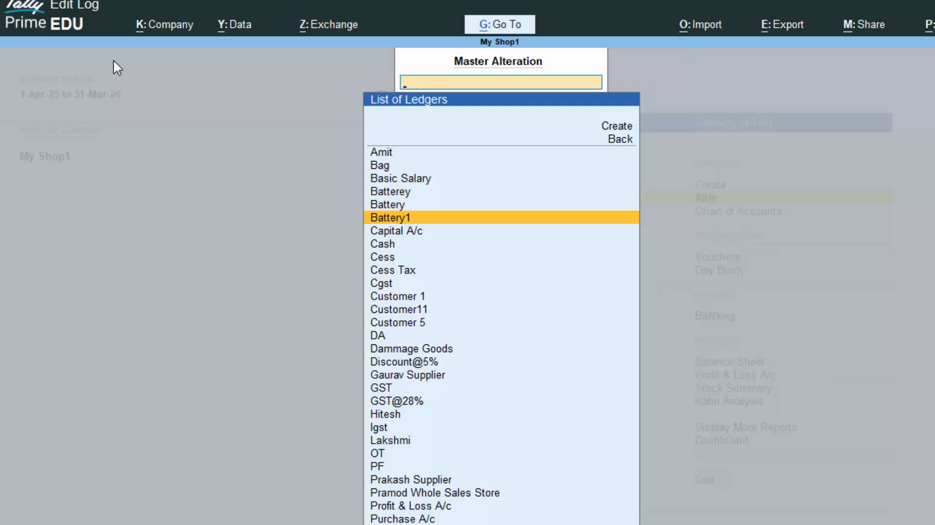
- Open the ledger listed directly below Igst for alteration
key(Down)
key(Down)
key(Down)
key(Down)
key(Down)
key(Down)
key(Down)
key(Down)
key(Down)
key(Down)
key(Down)
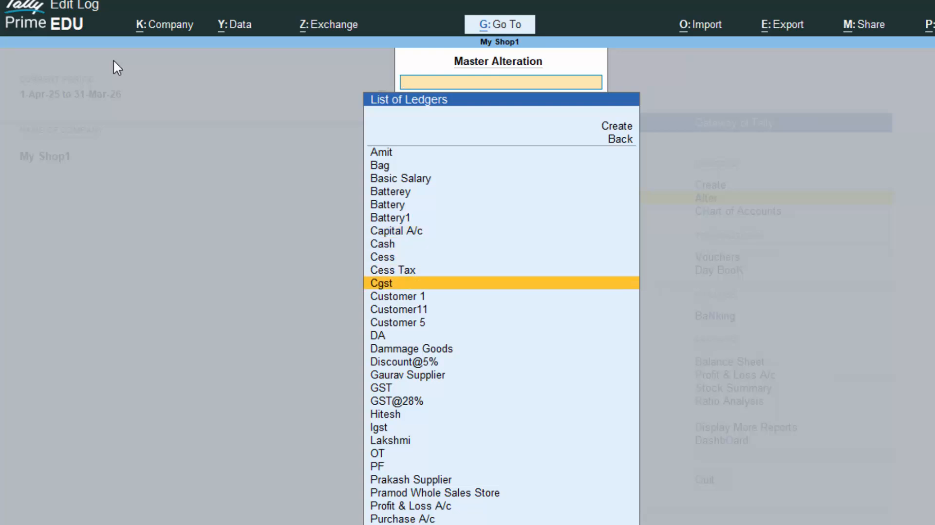
key(Down)
key(Down)
key(Down)
key(Down)
key(Down)
key(Down)
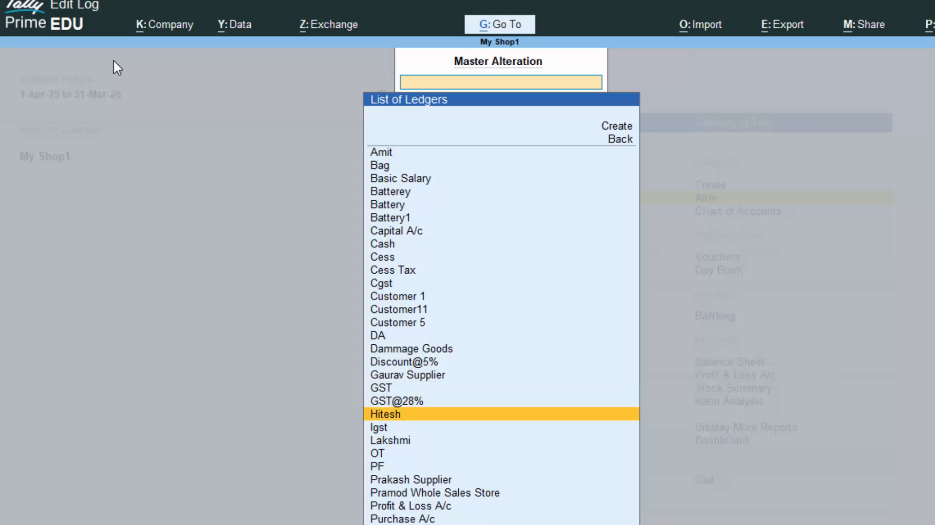
key(Return)
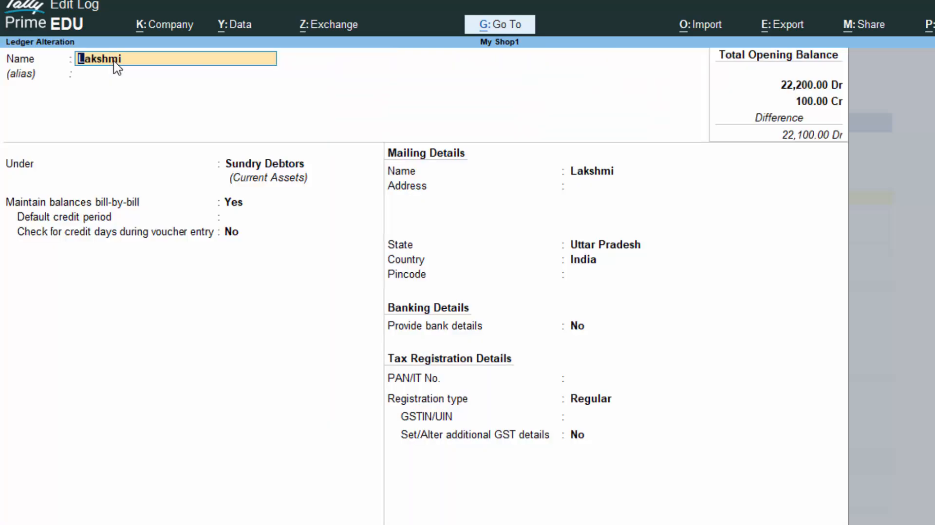
- Try to change the ledger's Under group to Sundry Creditors and quit the alteration without saving
key(Return)
key(Return)
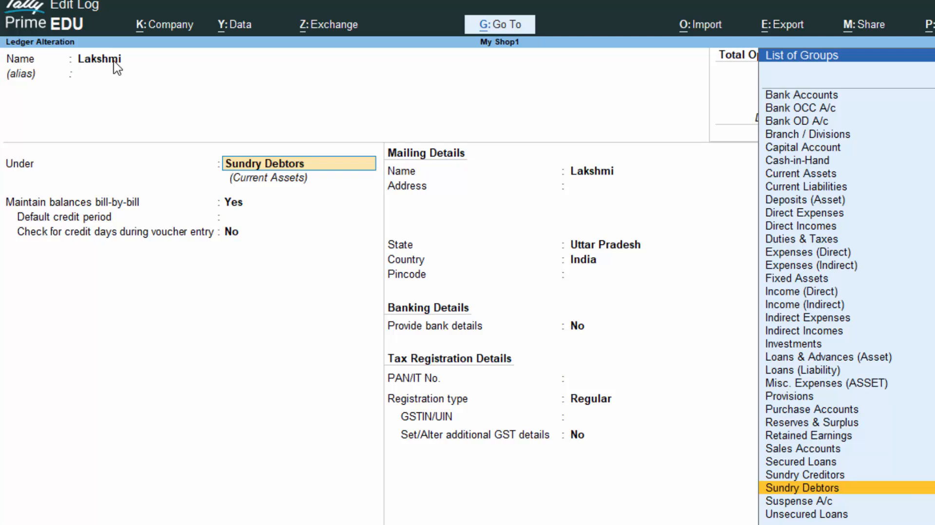
text(D)
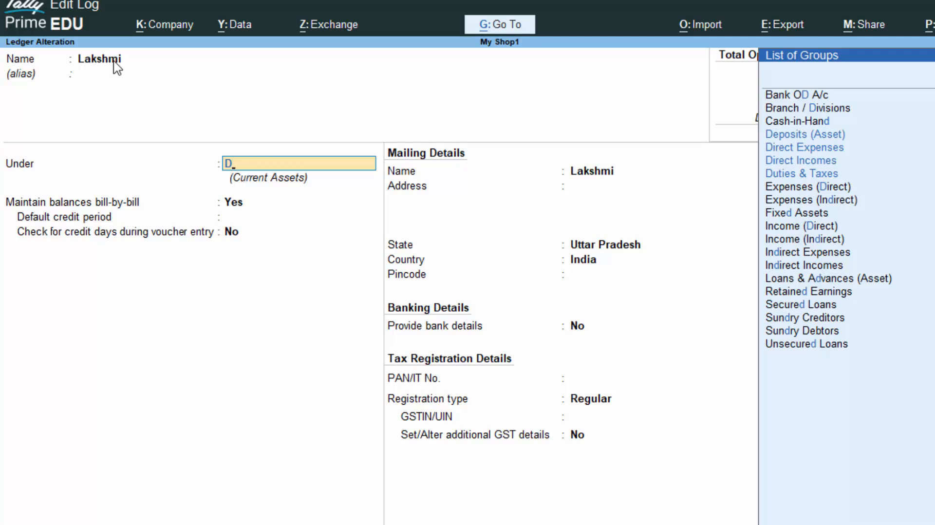
key(BackSpace)
text(S)
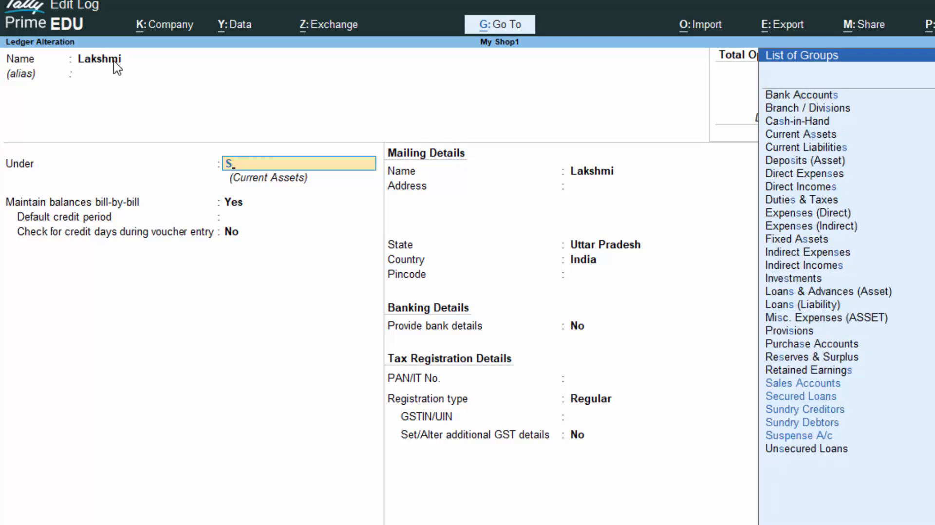
key(Down)
key(Down)
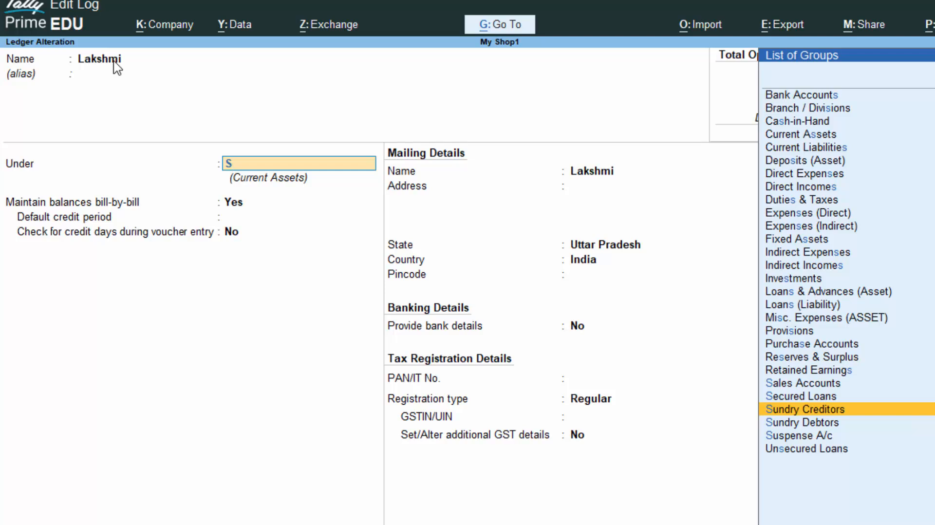
key(Escape)
key(y)
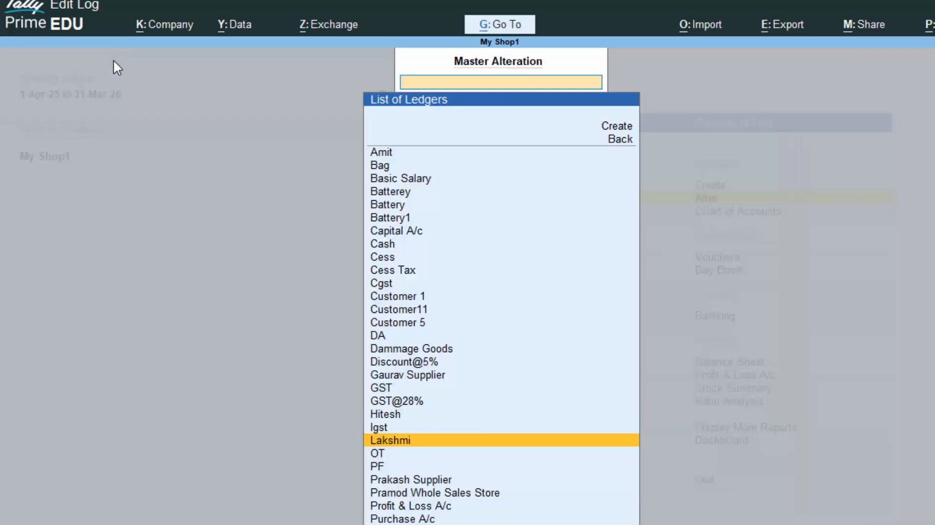
- Leave the master alteration lists for the Gateway of Tally and highlight Create under Masters
key(Escape)
key(Escape)
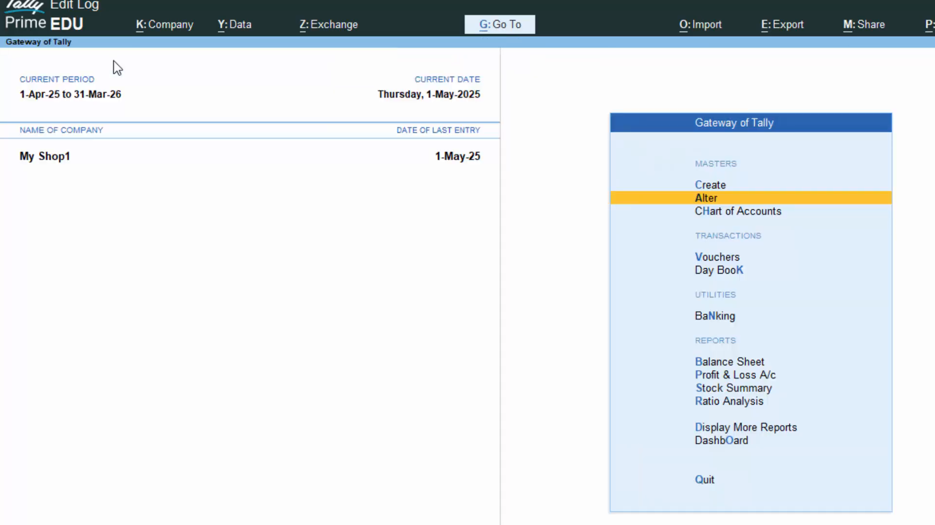
key(Up)
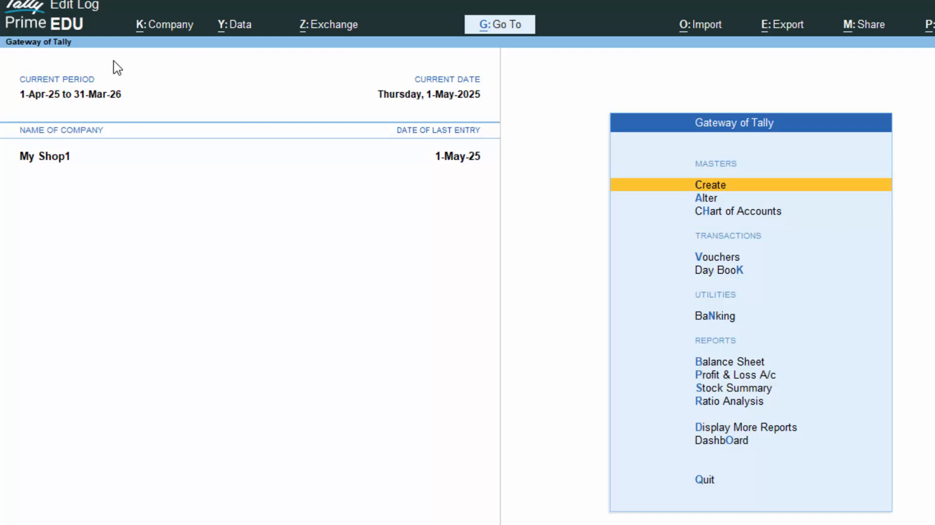
- View the list of masters available for creation, return to the Gateway of Tally and open the Chart of Accounts
key(Return)
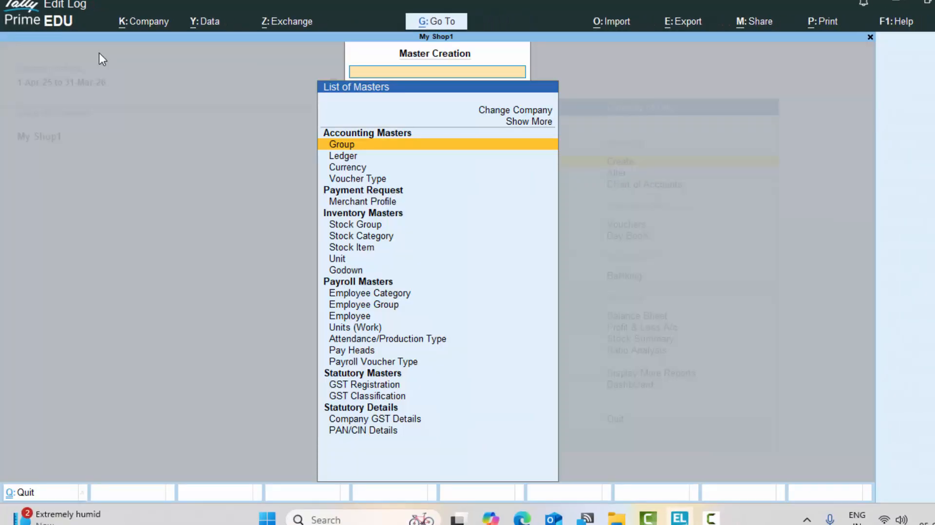
key(Escape)
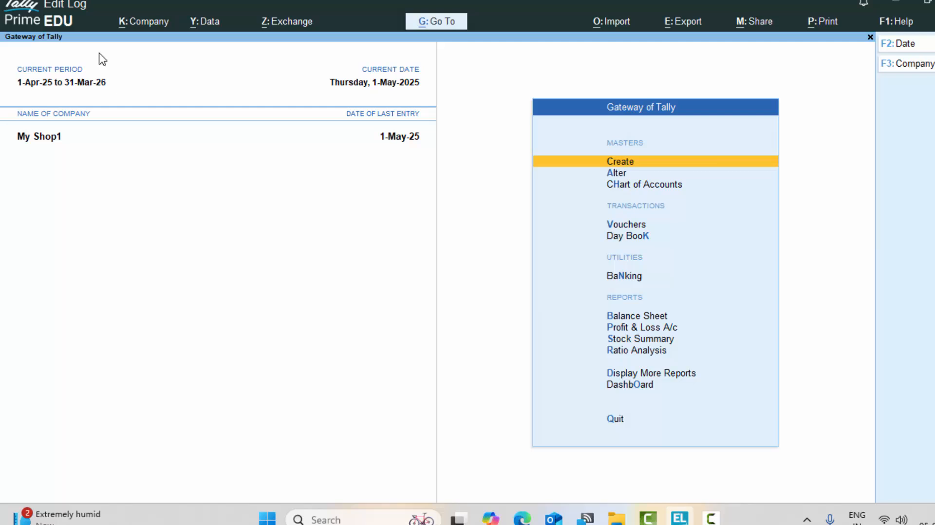
key(Down)
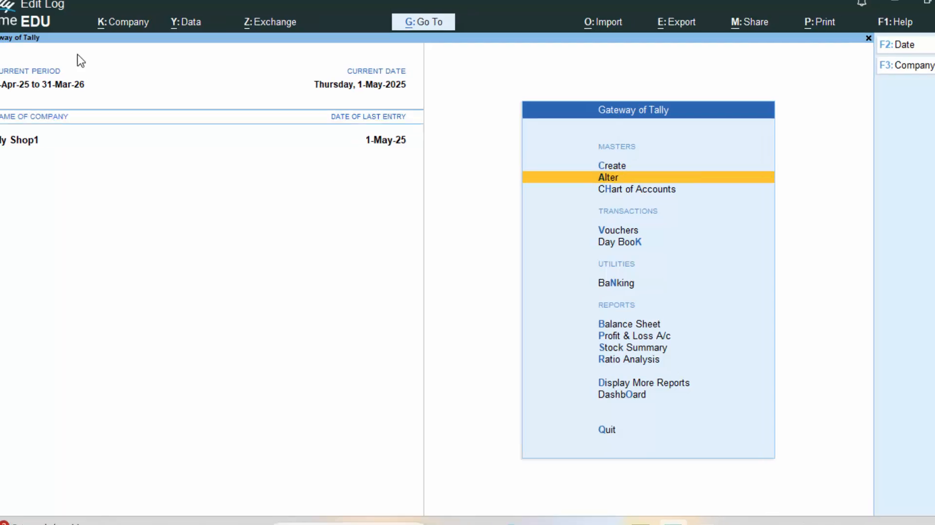
key(Down)
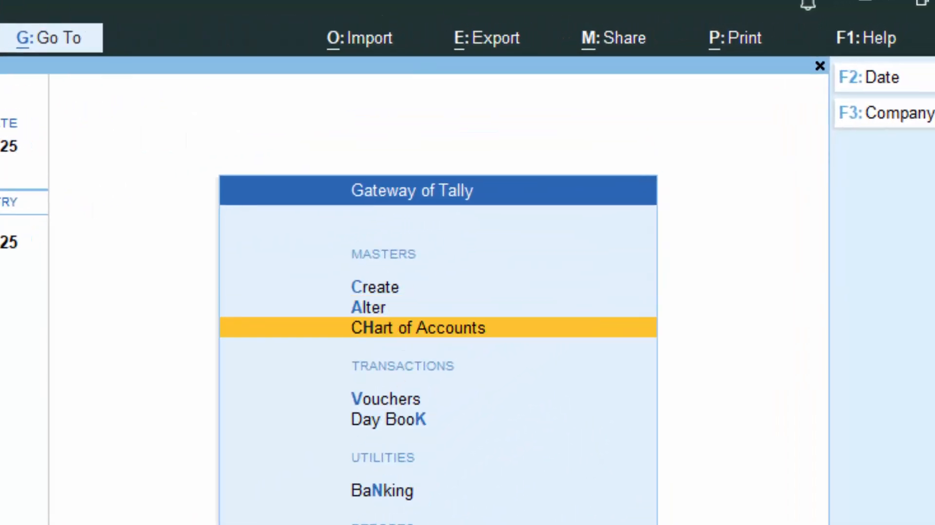
key(Return)
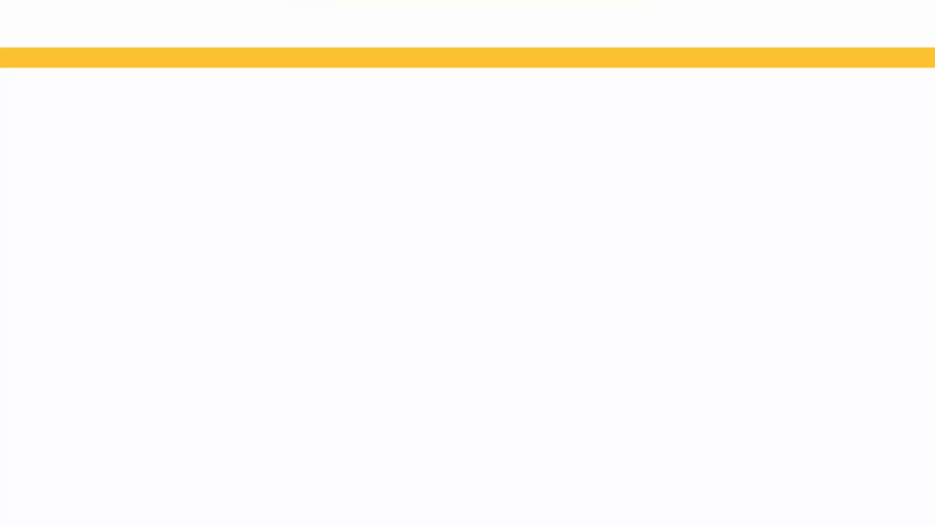
- View the Multi-Masters options for the list of ledgers and return to the Chart of Accounts master list
click(882, 428)
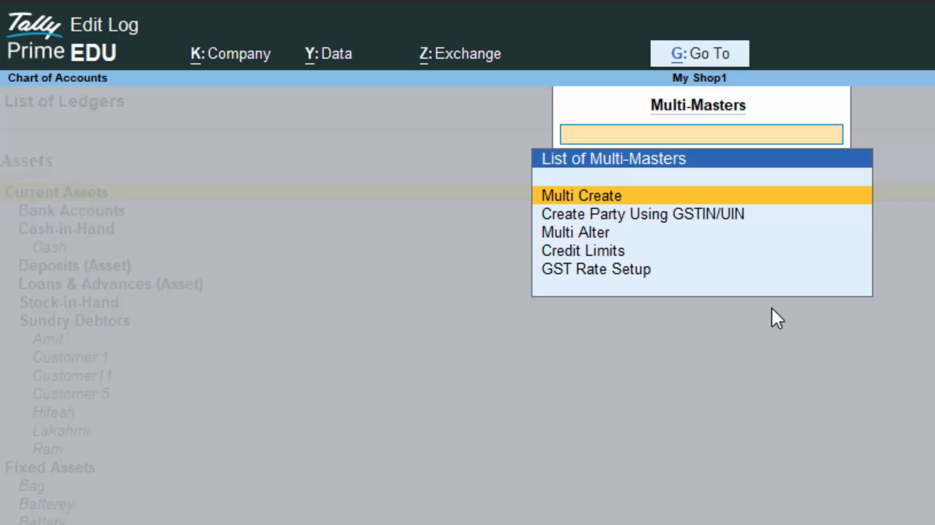
key(Escape)
key(Escape)
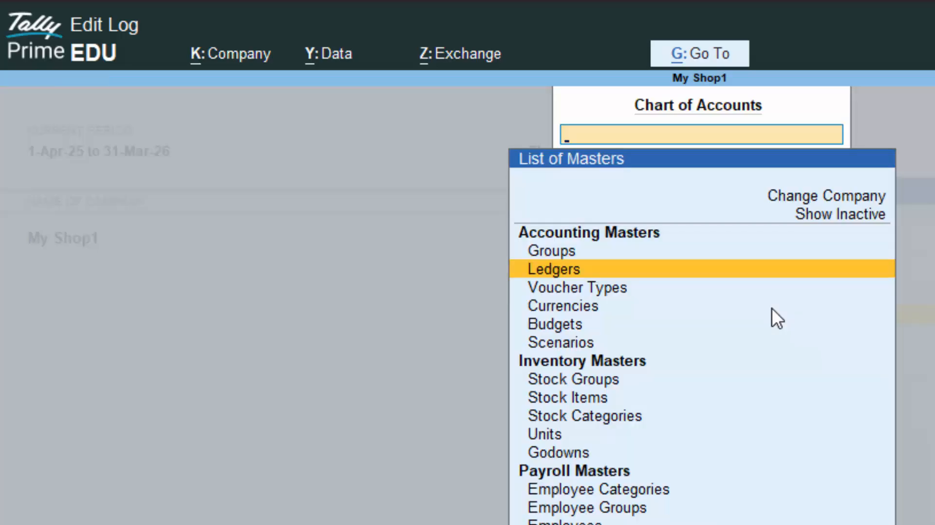
- View the Voucher Types list in the Chart of Accounts and go back to the master list
key(Down)
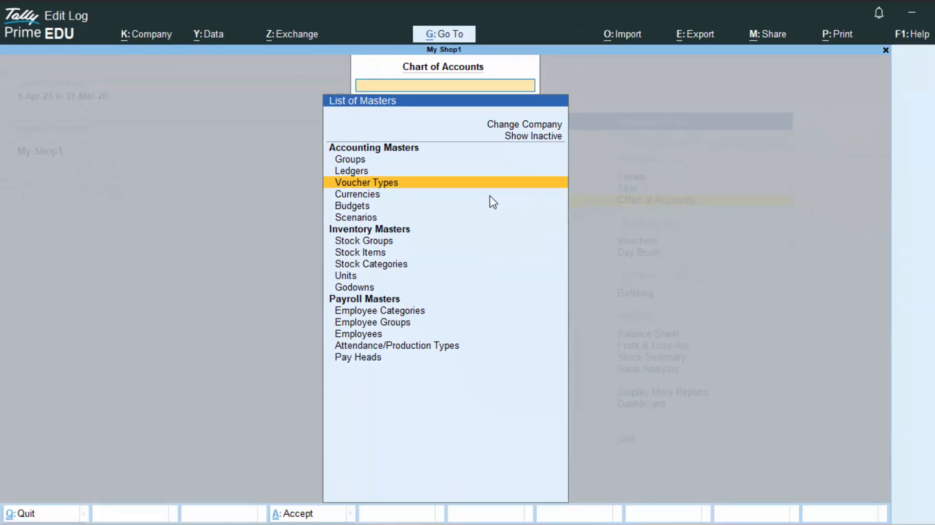
key(Return)
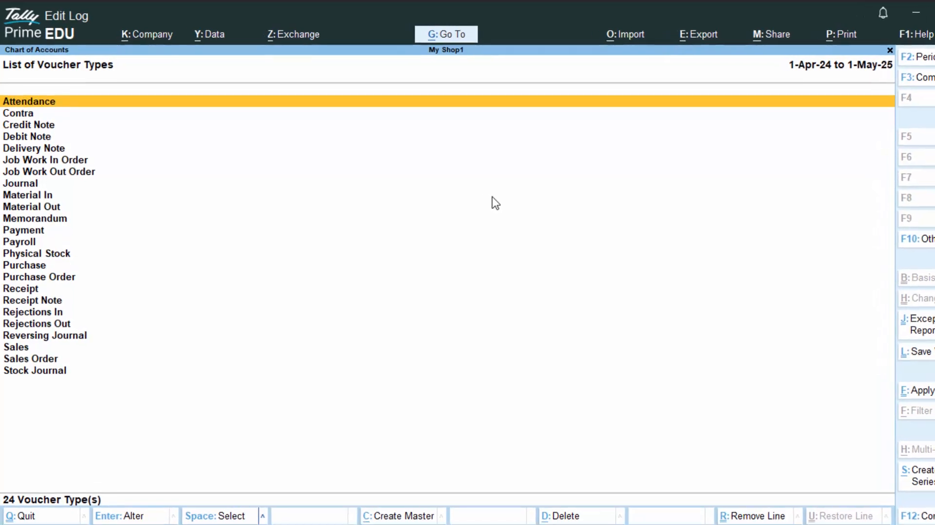
key(Escape)
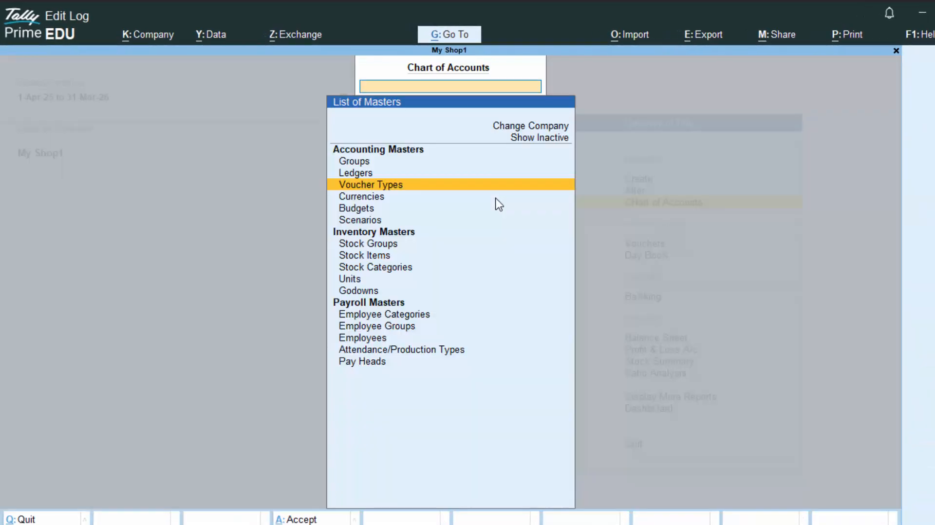
- Open the ₹ currency from the Currencies list, try clearing its symbol, and quit the alteration without saving
key(Down)
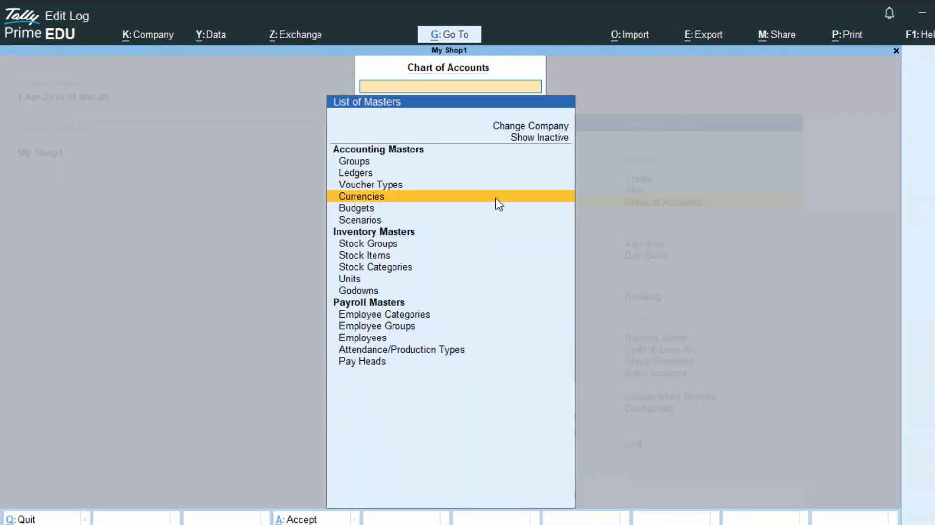
key(Return)
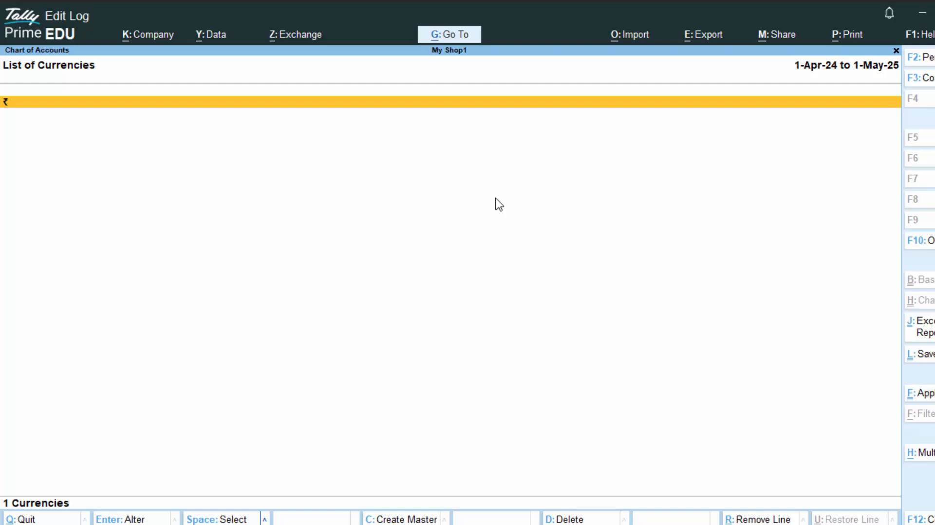
key(Return)
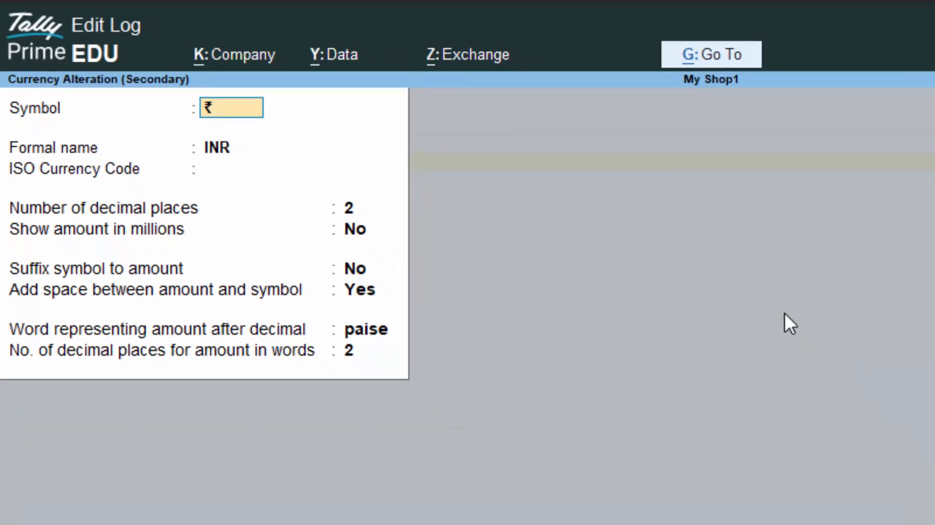
key(Escape)
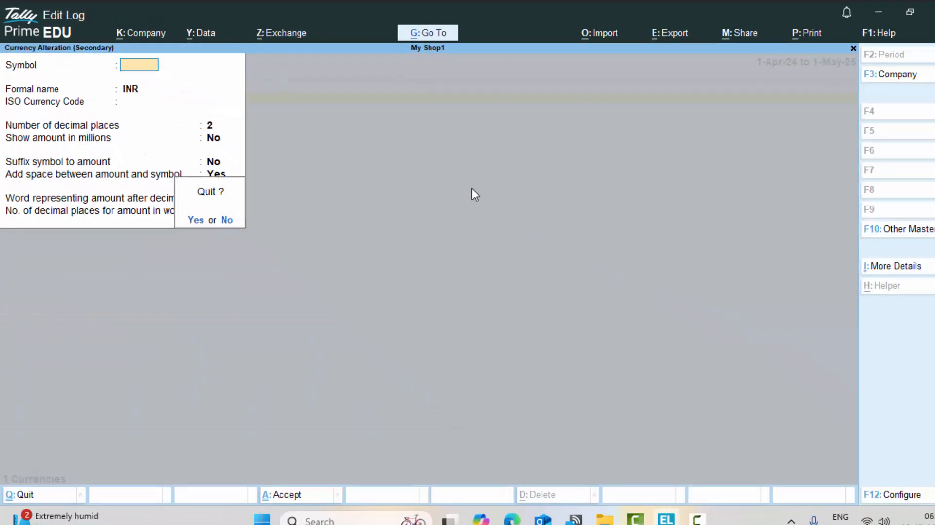
key(Return)
key(Escape)
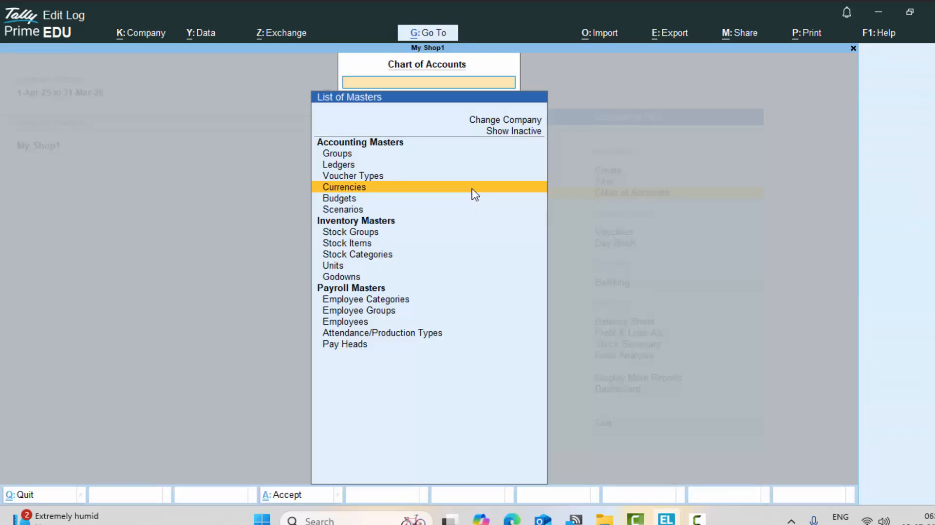
- View the Budgets and Scenarios lists in the Chart of Accounts and return to the master list
key(Down)
key(Return)
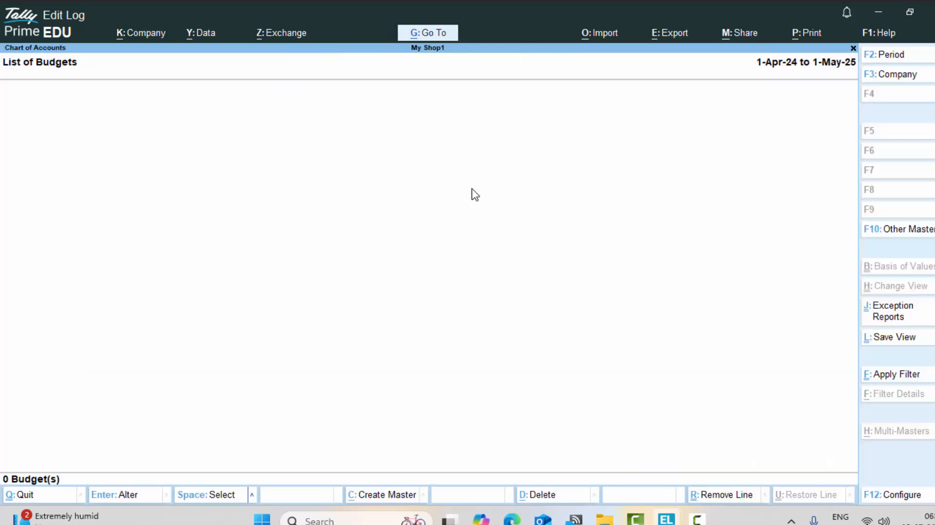
key(Escape)
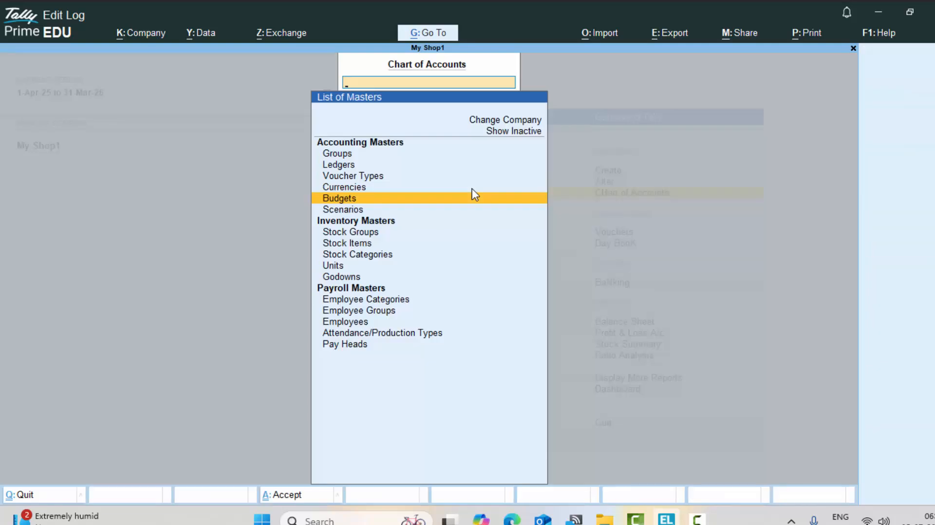
key(Down)
key(Return)
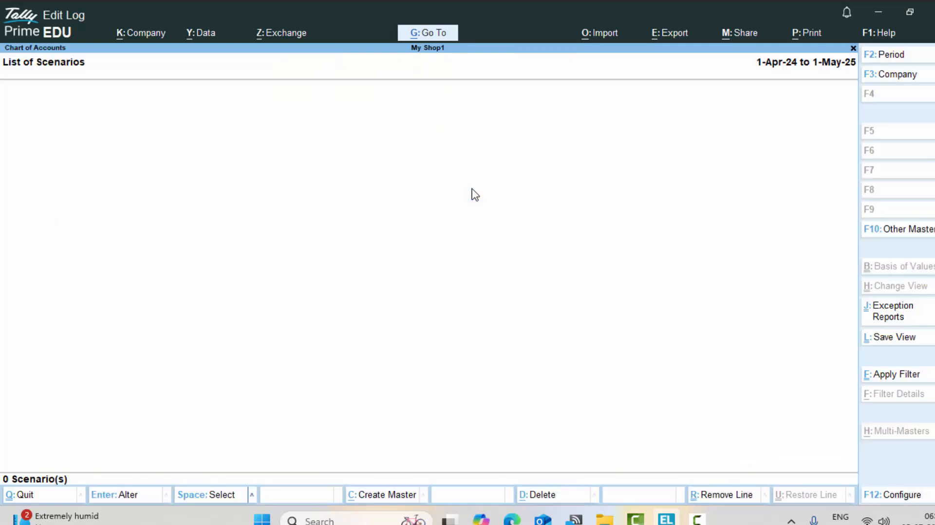
key(Escape)
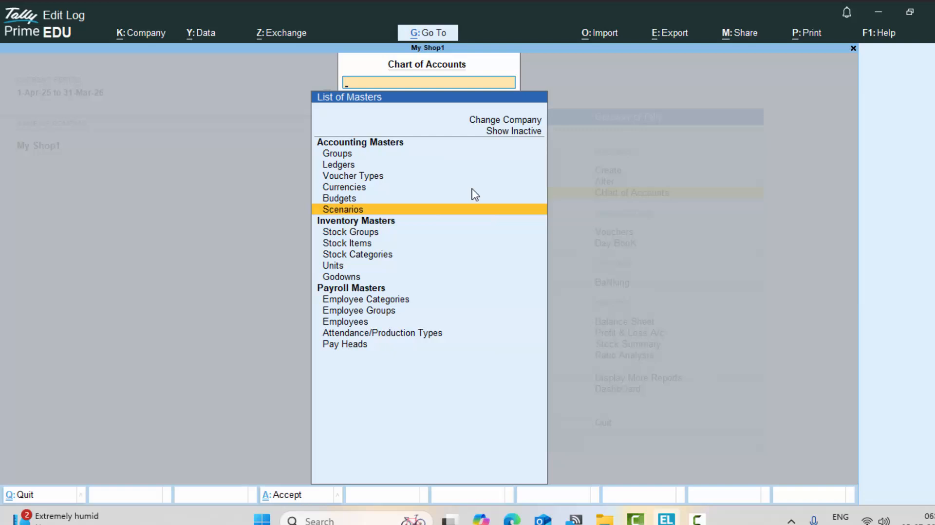
- View the Electronics stock group's details from the Stock Items list and return to the Chart of Accounts master list
key(Down)
key(Down)
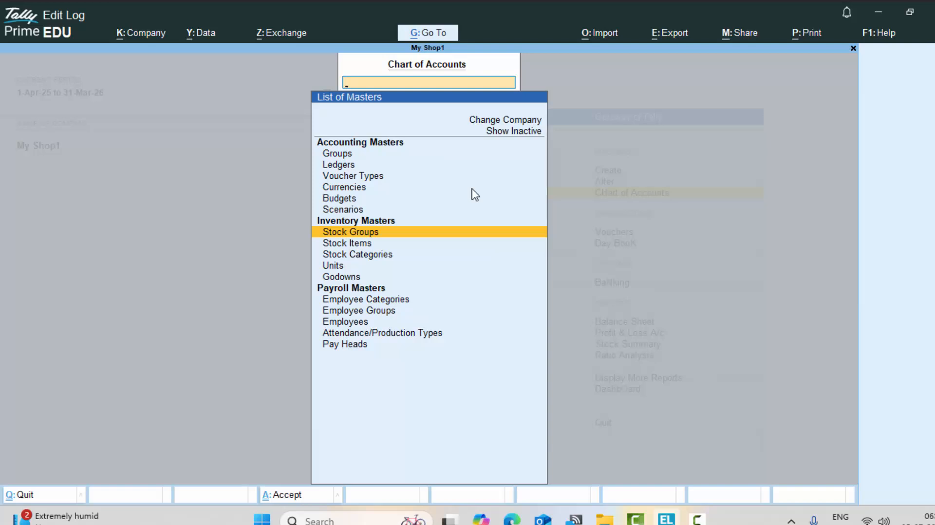
key(Down)
key(Return)
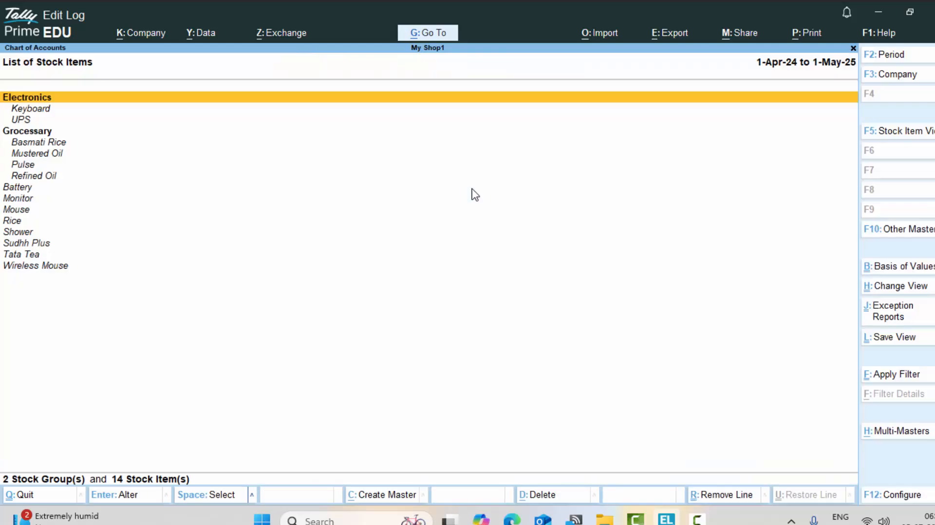
key(Return)
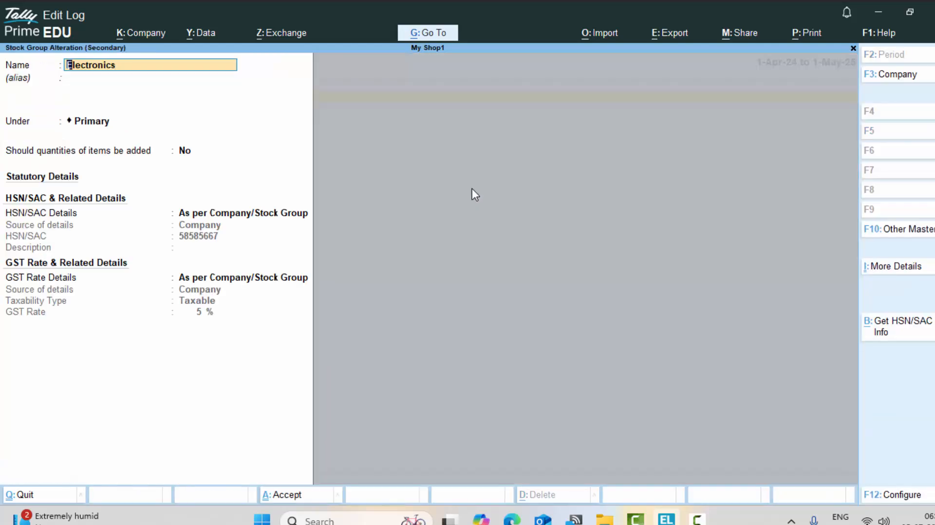
key(Escape)
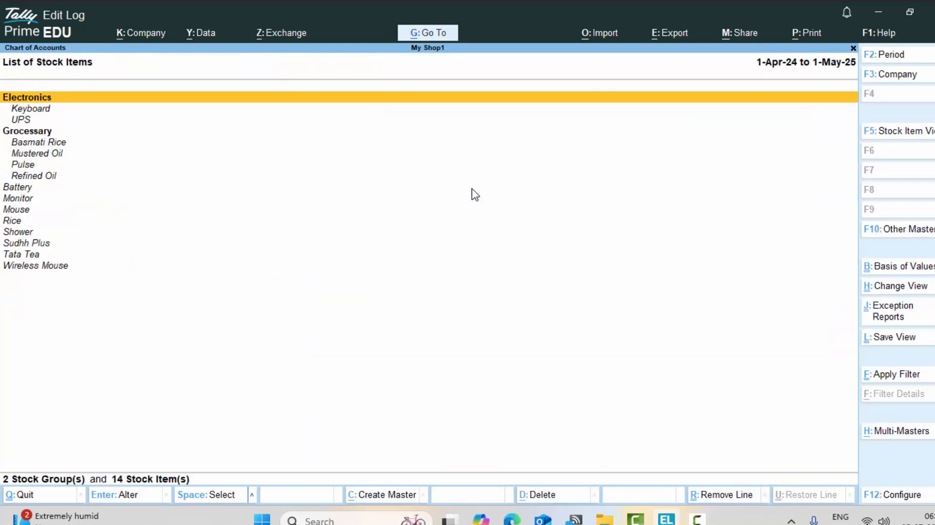
key(Escape)
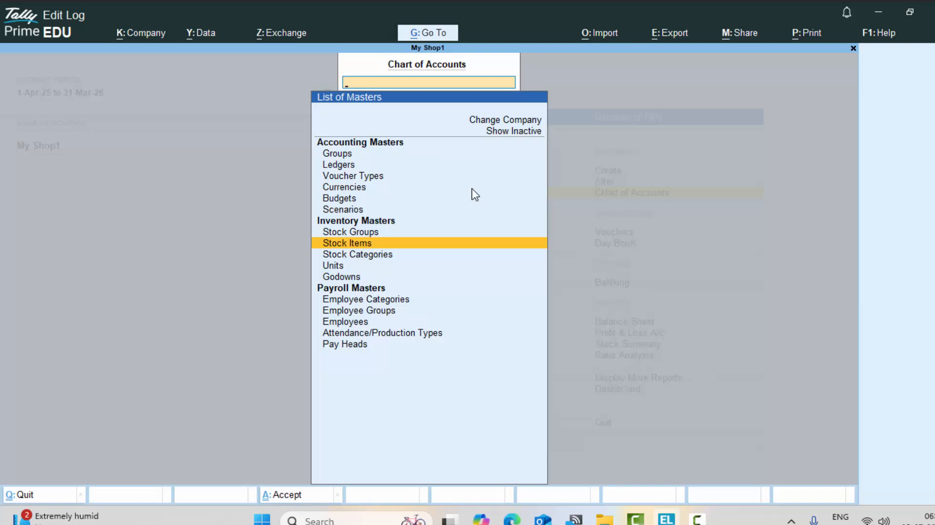
- Open the hrs unit from the Units list, try clearing its symbol, and quit the alteration without saving
key(Down)
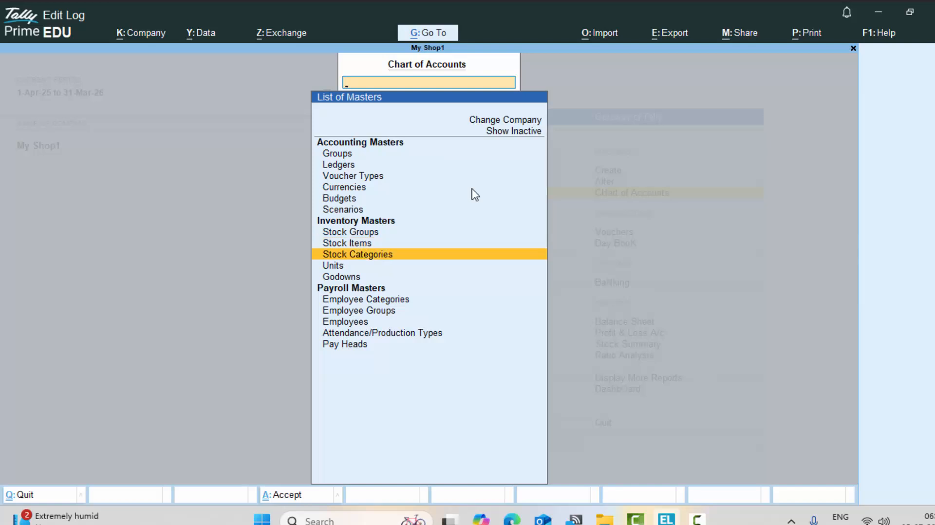
key(Down)
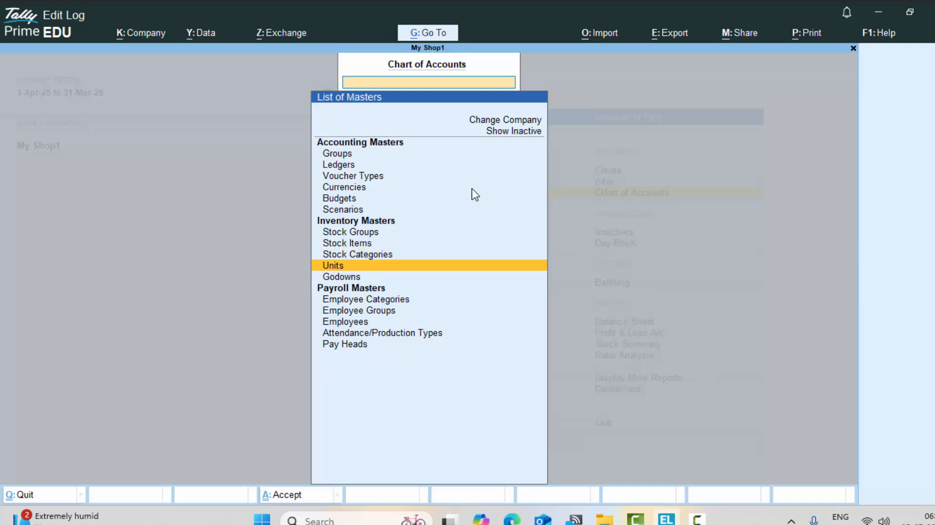
key(Return)
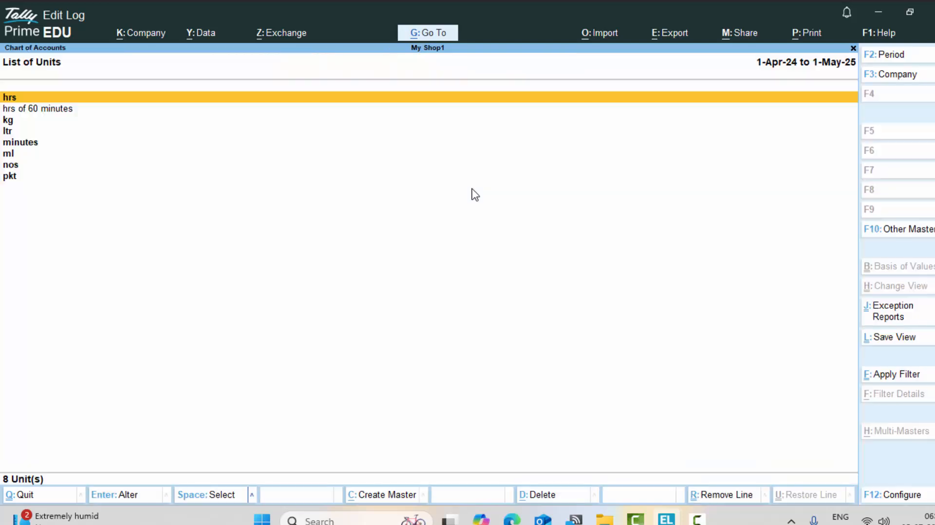
key(Return)
key(BackSpace)
key(BackSpace)
key(BackSpace)
key(Escape)
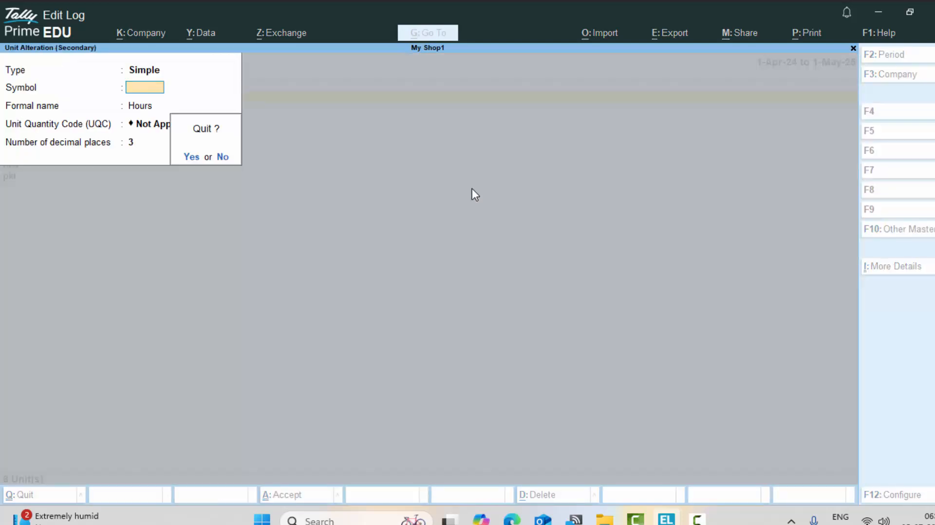
key(y)
key(Escape)
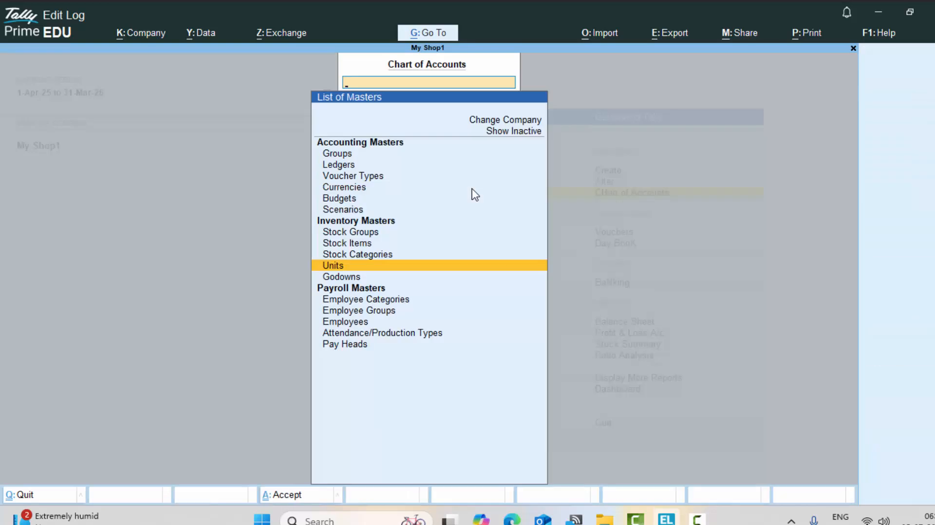
- View the Godowns list in the Chart of Accounts and return to the Gateway of Tally
key(Down)
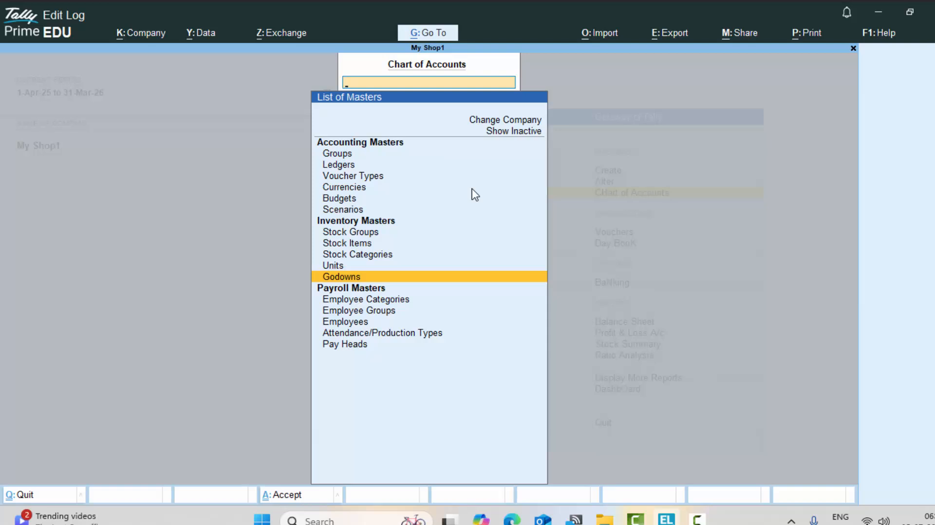
key(Return)
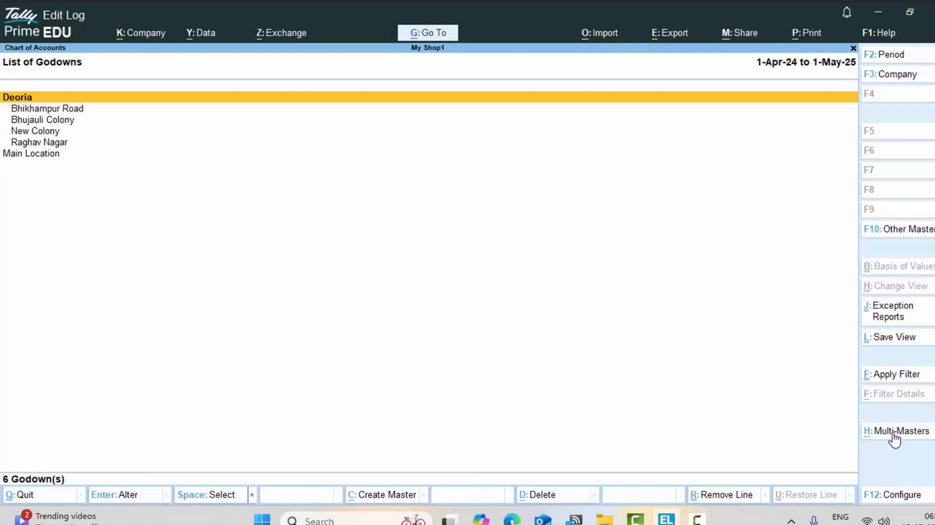
key(Escape)
key(Escape)
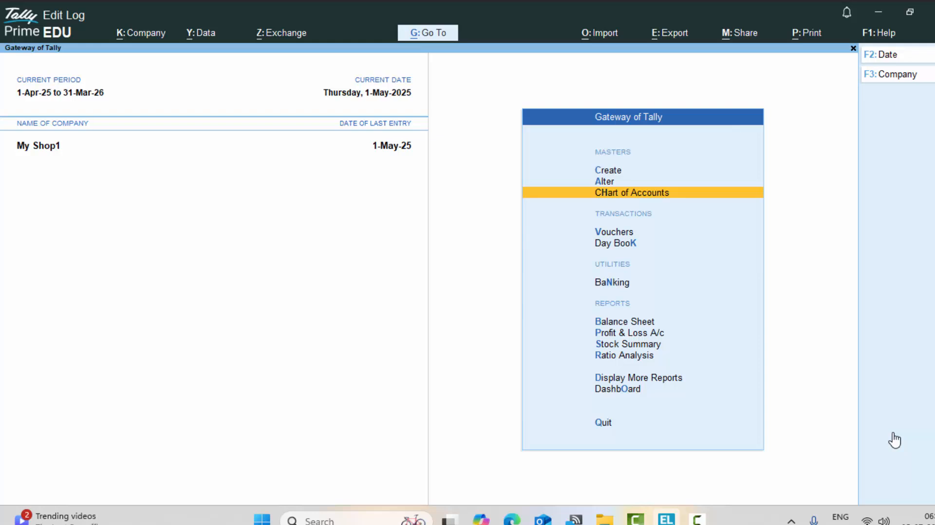
- View the Payment voucher creation screen under Vouchers and return to the Gateway without entering anything
key(Down)
key(Return)
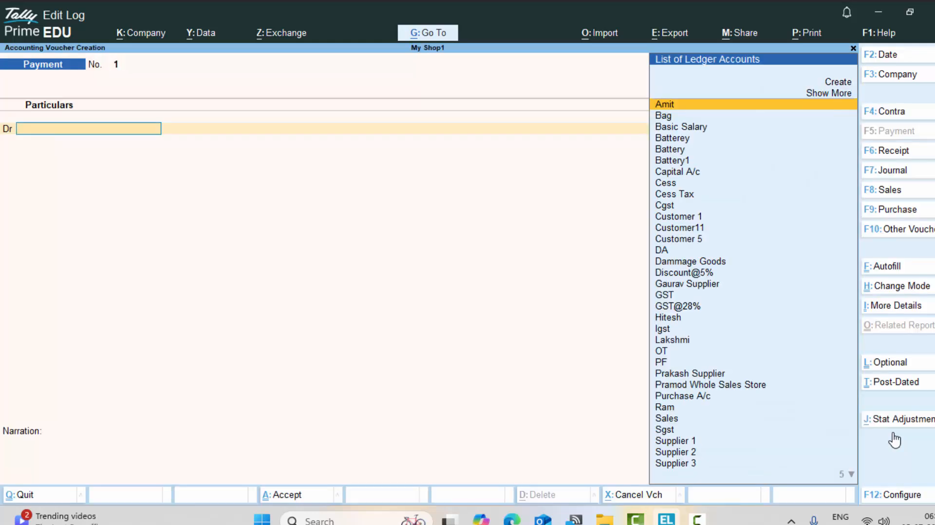
key(Escape)
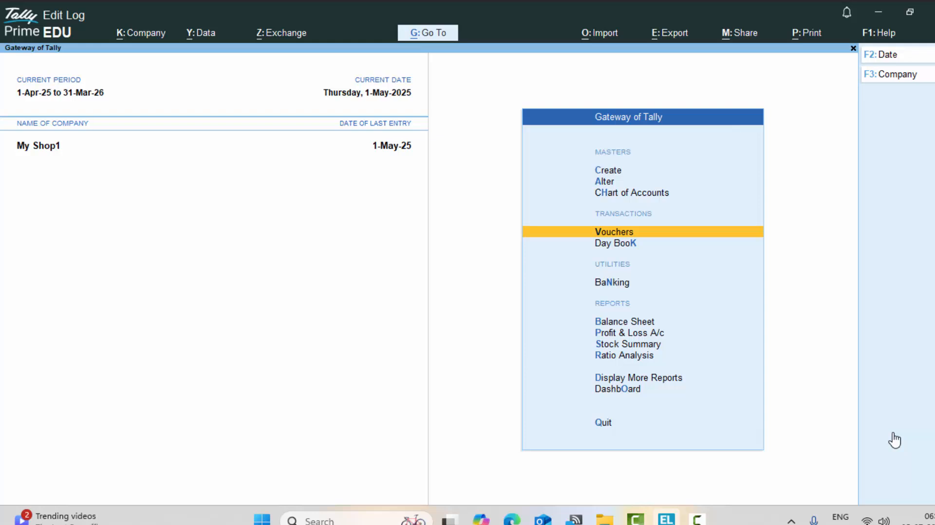
- Open the Day Book to view the recorded vouchers
key(Down)
key(Return)
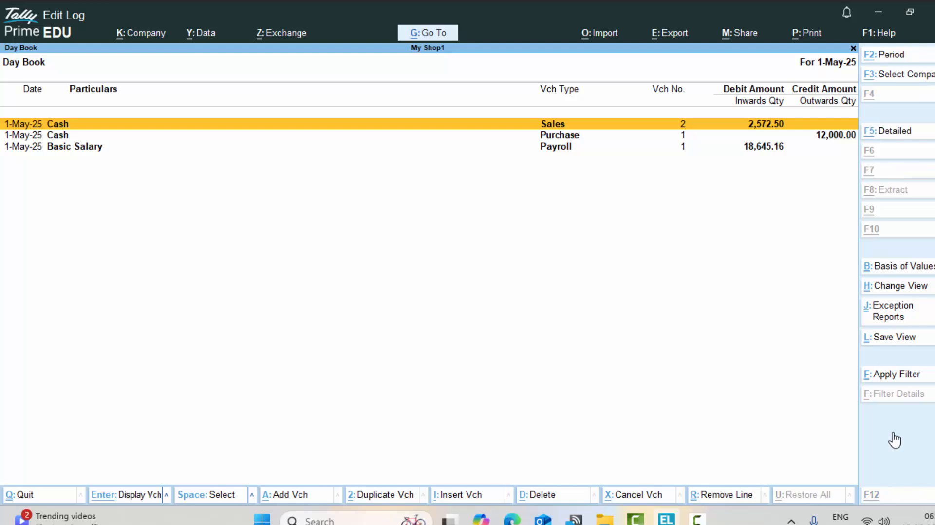
- Set the start date of the Day Book period to 1-4-2025
key(alt+F2)
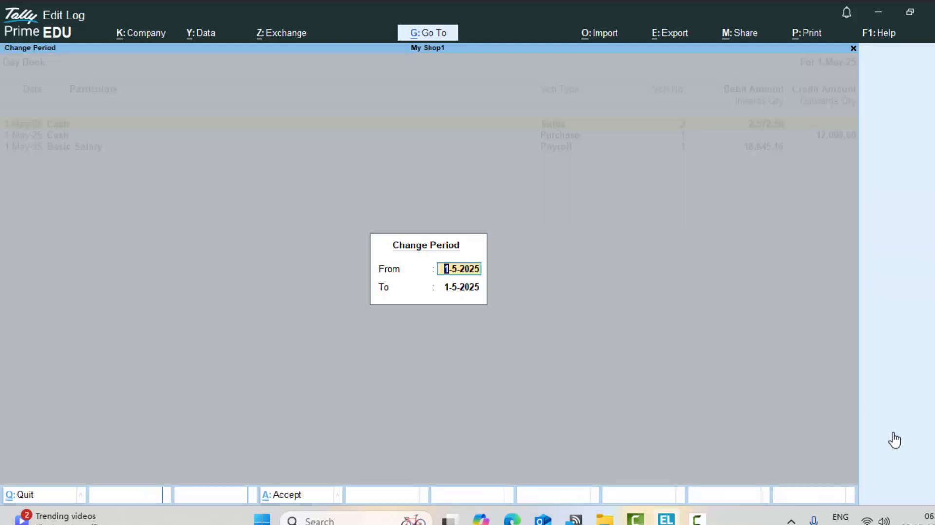
text(1-4-)
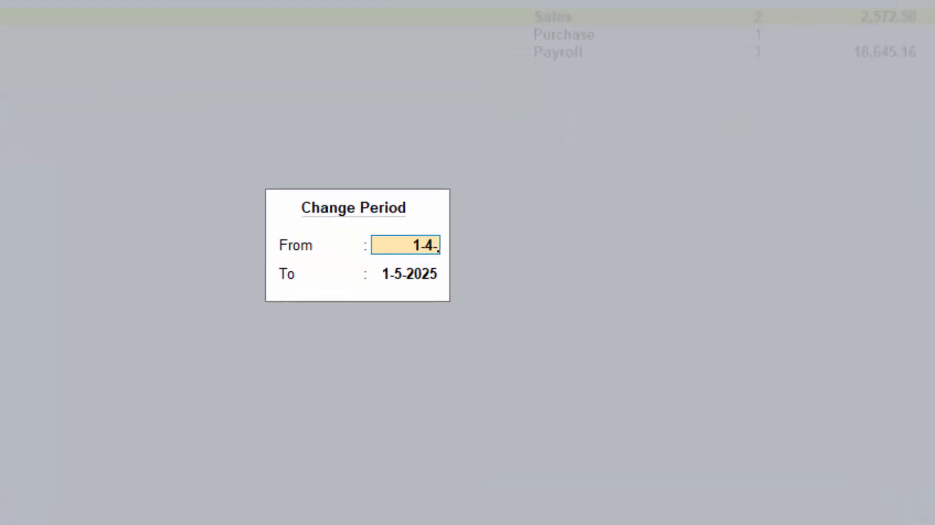
text(2025)
key(Return)
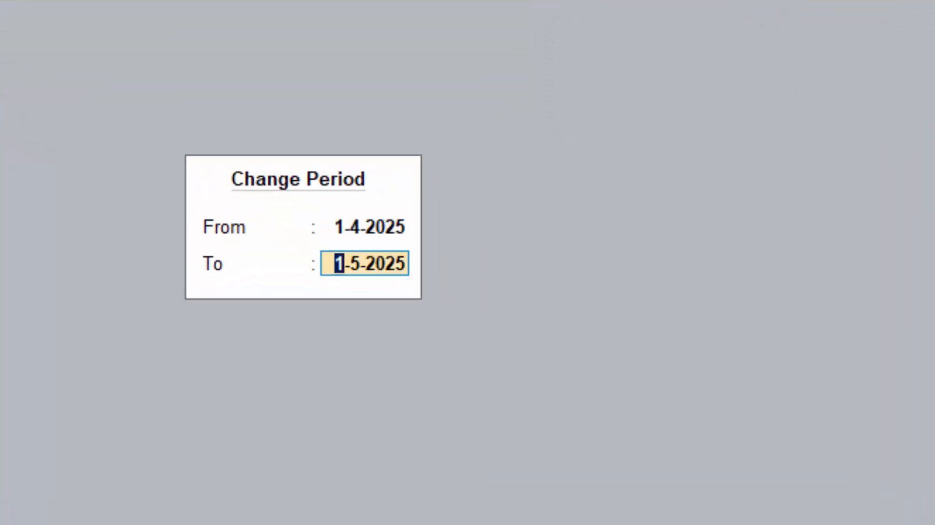
- Try entering the period's start date in a shortened form, and re-enter it in full as 1-4-2025
key(Up)
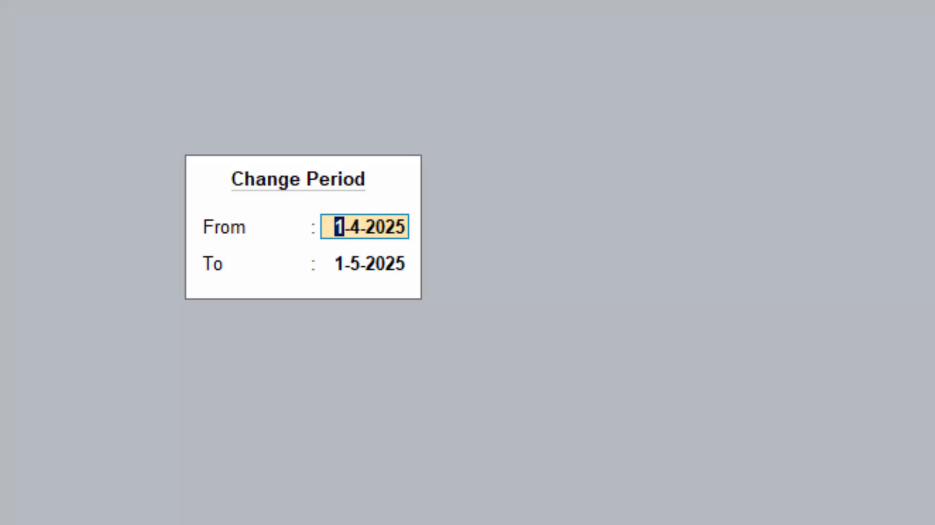
text(14-)
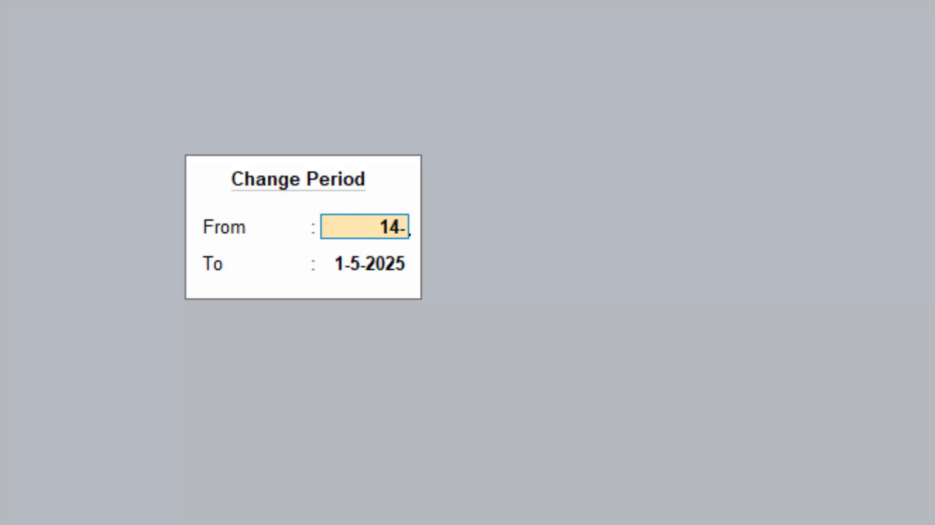
text(25)
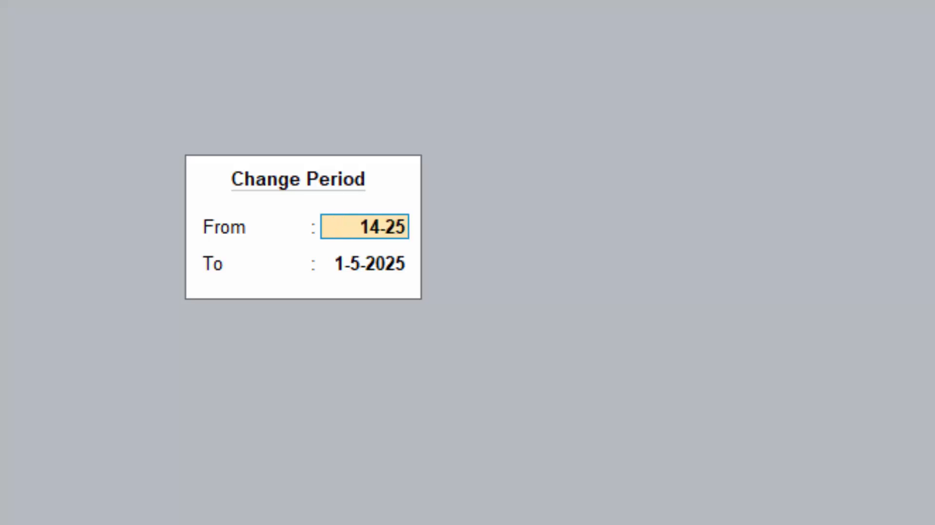
key(BackSpace)
key(BackSpace)
key(BackSpace)
key(BackSpace)
text(-25)
key(BackSpace)
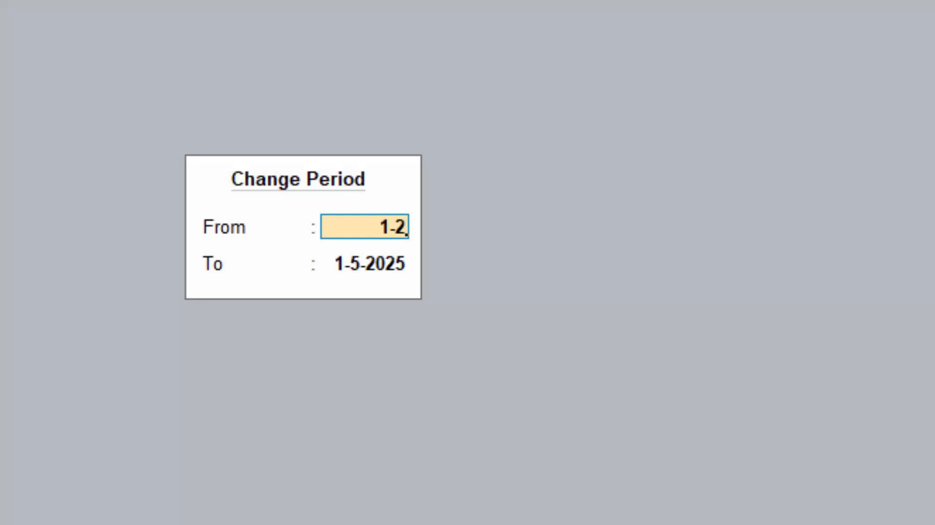
key(BackSpace)
text(4-202)
text(5)
key(Return)
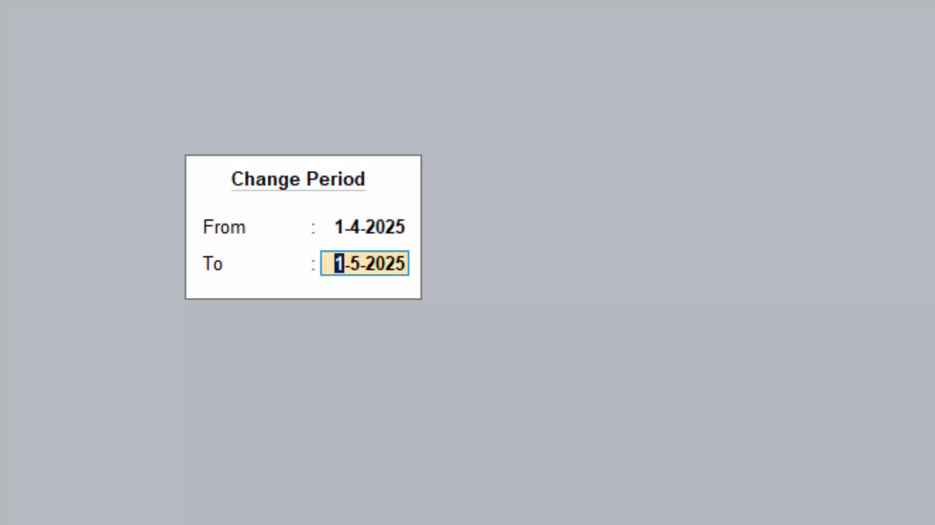
- Set the Day Book period's end date to 31-3-26, view the vouchers for that period, and return to the Gateway of Tally
text(31-3)
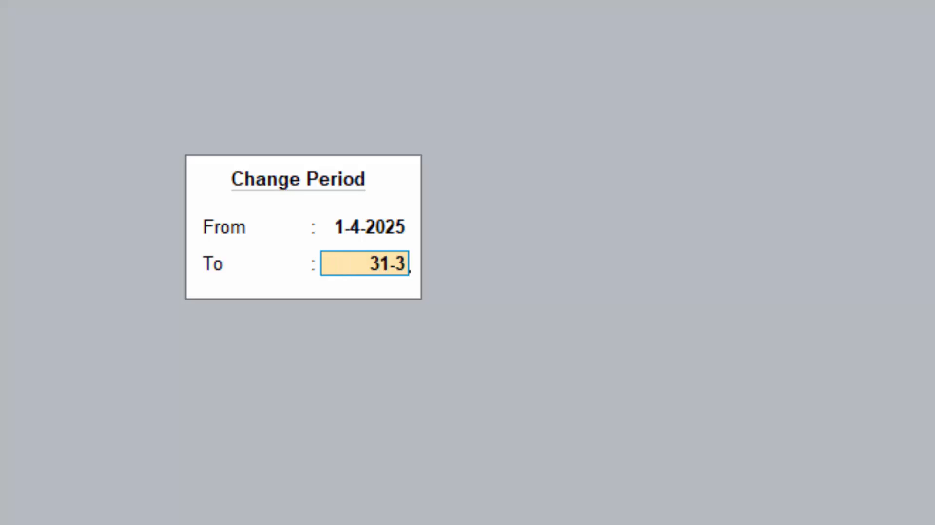
text(-26)
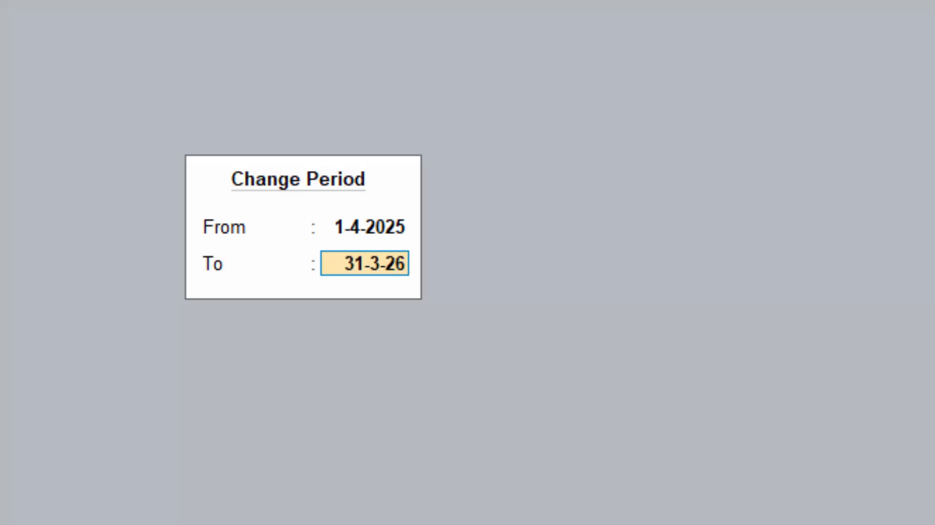
key(Return)
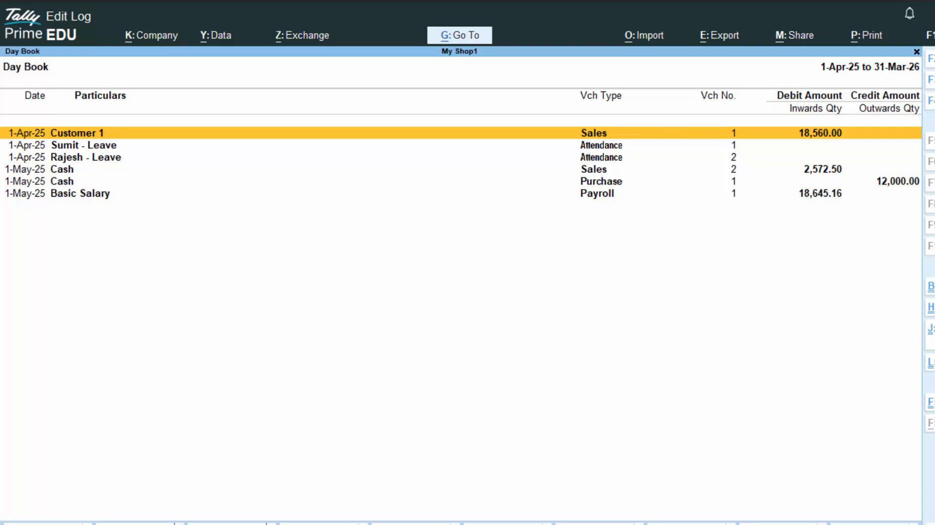
key(Escape)
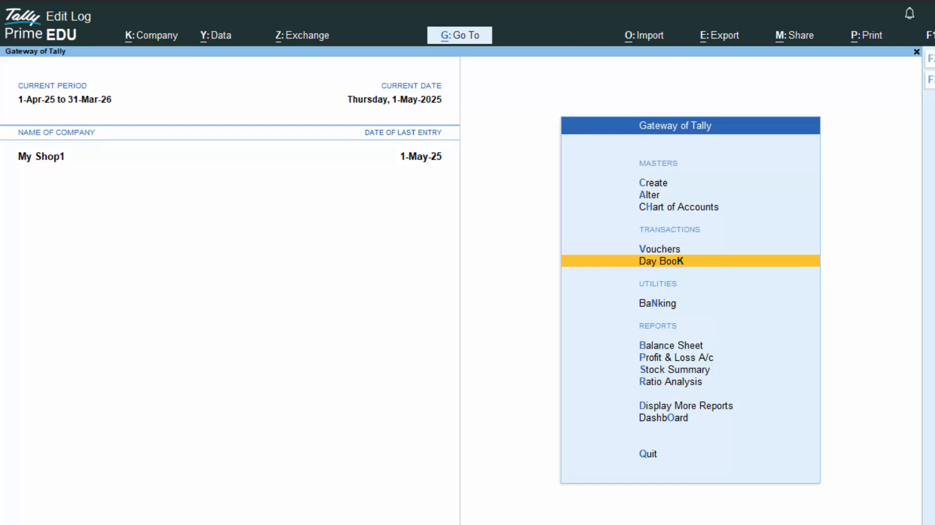
- Open the Go To list of reports and look through the Saved Views and the first Common Reports
key(ctrl)
key(ctrl+g)
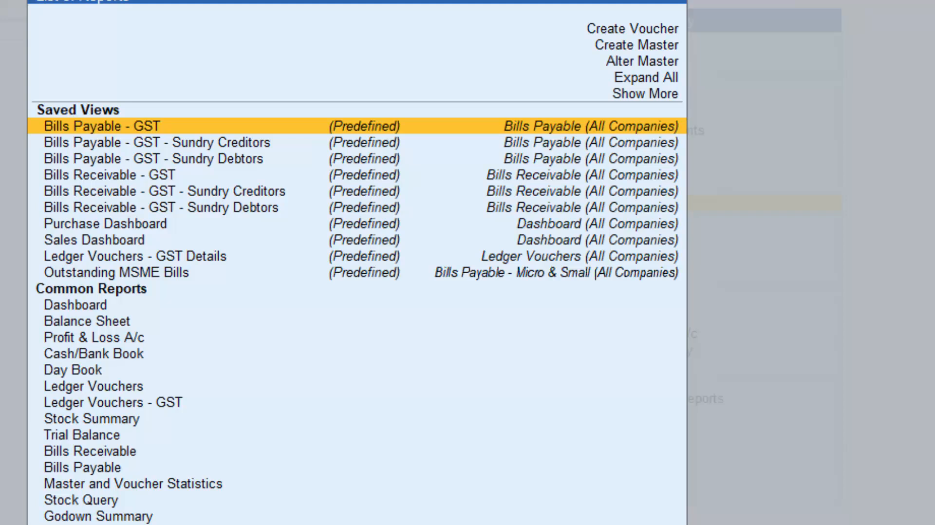
key(Down)
key(Down)
key(Down)
key(Down)
key(Down)
key(Down)
key(Down)
key(Down)
key(Down)
key(Down)
key(Down)
key(Down)
key(Down)
key(Up)
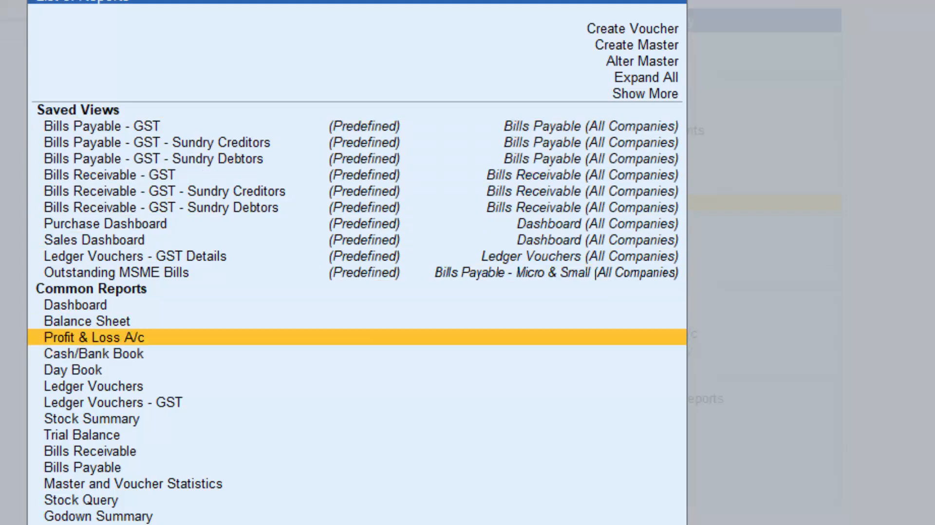
key(Up)
key(Up)
key(Down)
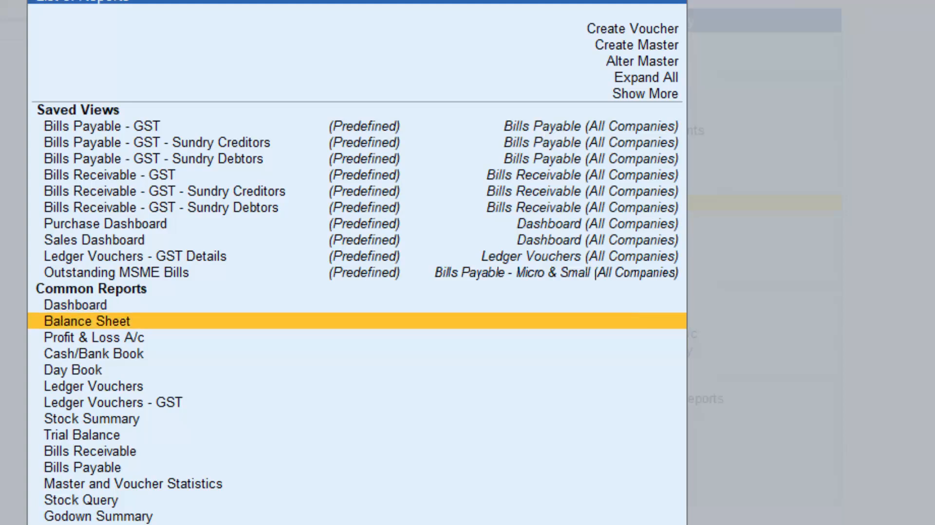
- Open the Trial Balance from the Common Reports in the Go To list and return to the Gateway of Tally
key(Down)
key(Down)
key(Down)
key(Down)
key(Down)
key(Down)
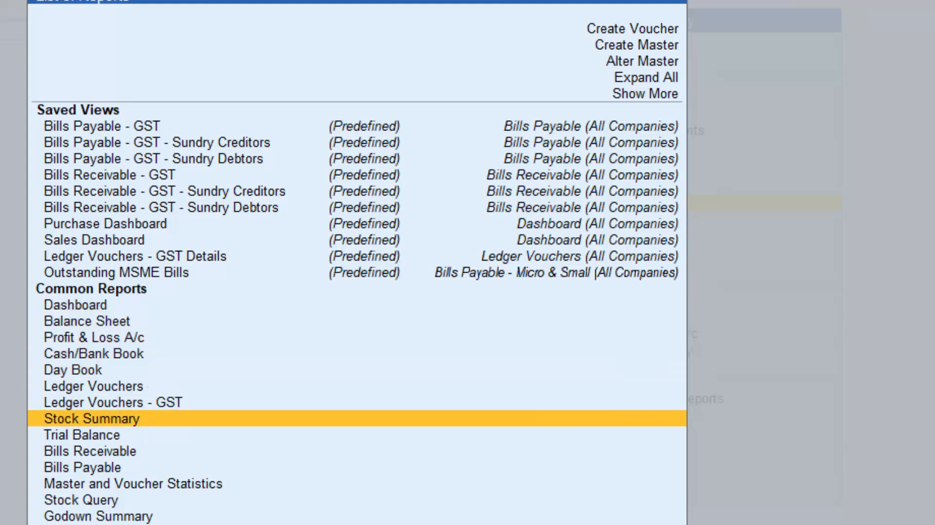
key(Down)
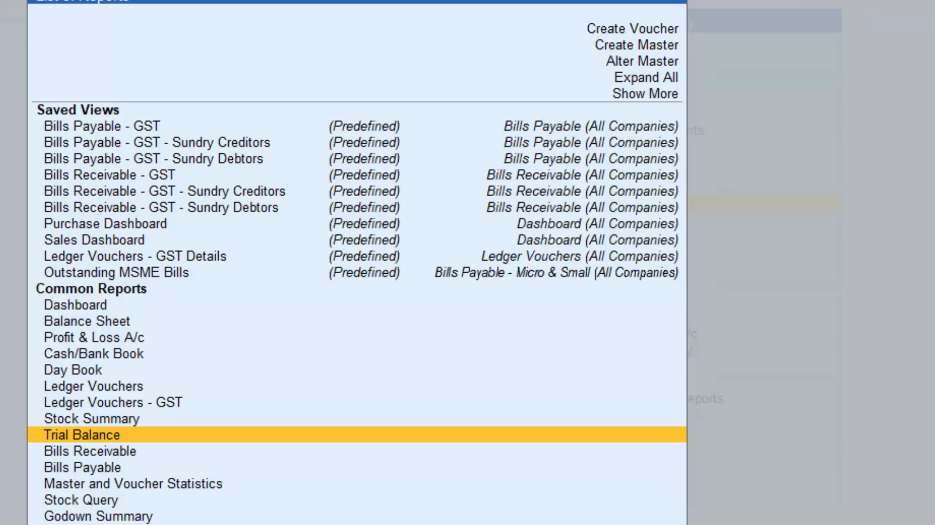
key(Return)
key(Escape)
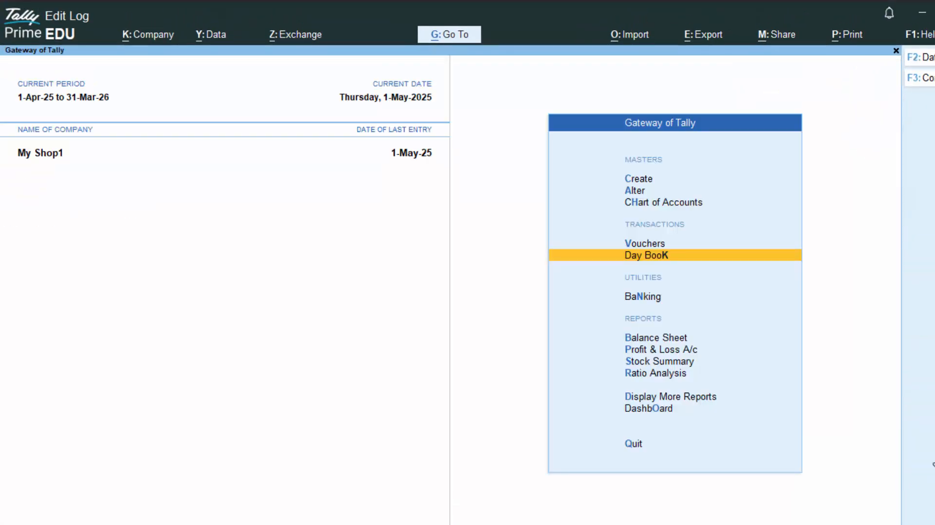